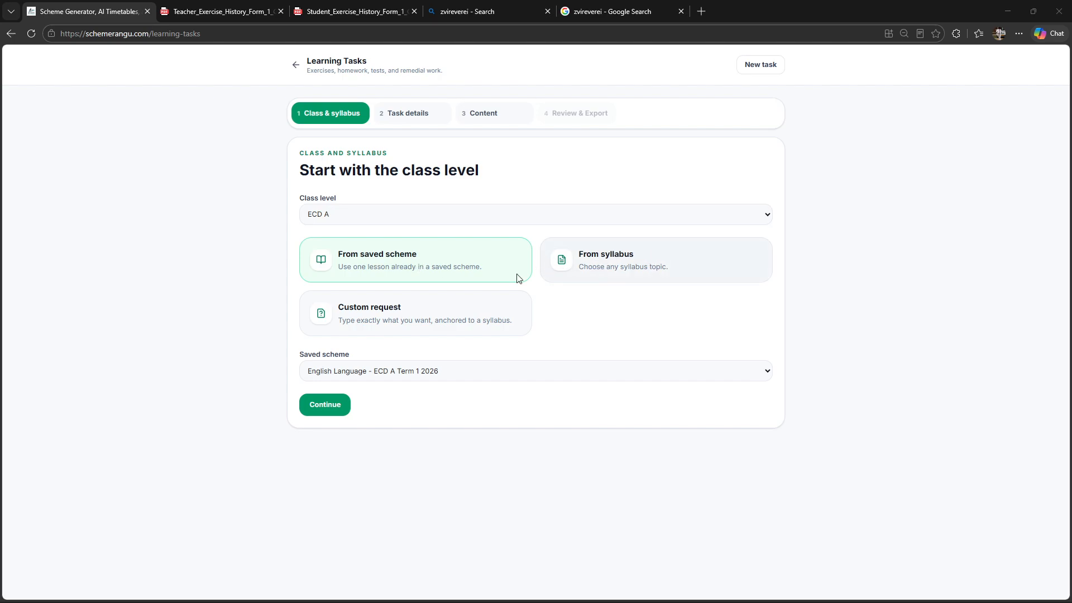
Examine the custom request workflow for Science and Technology - ECD A, including its task details and content form.
left_click(393, 318)
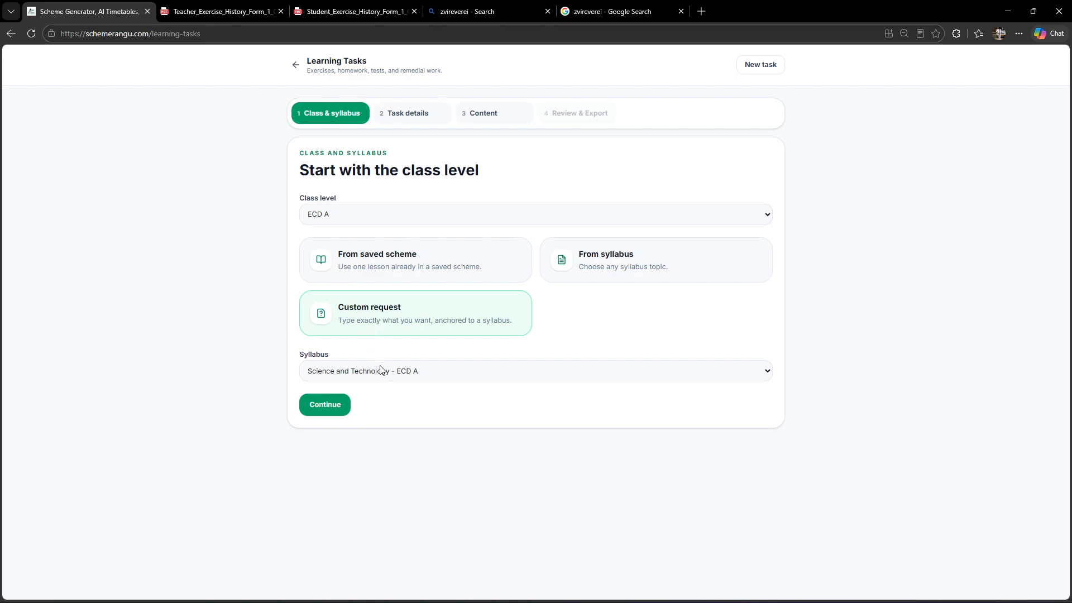
left_click(325, 404)
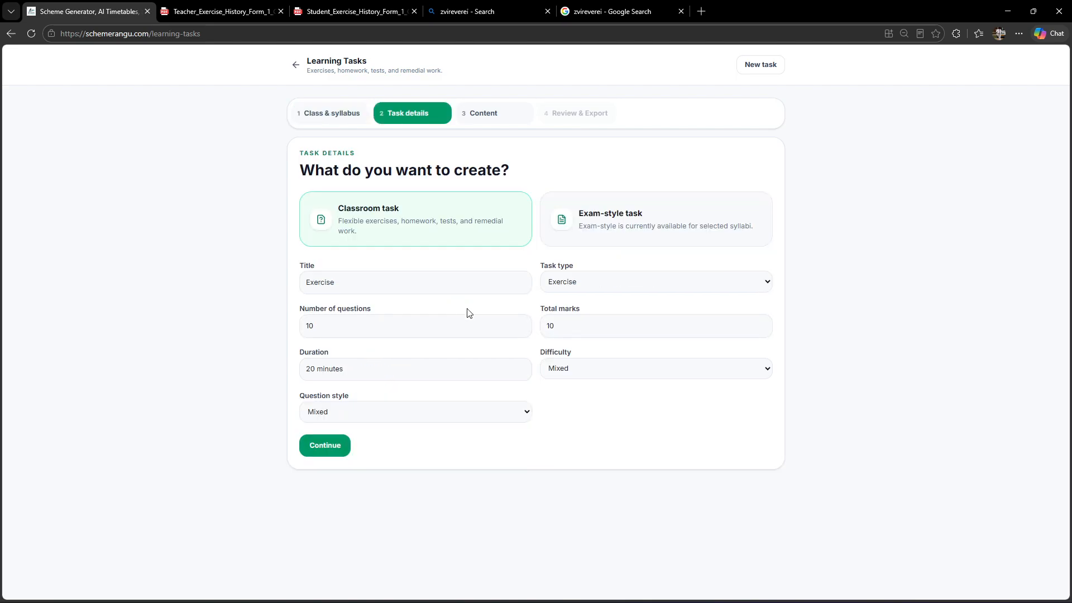
left_click(332, 445)
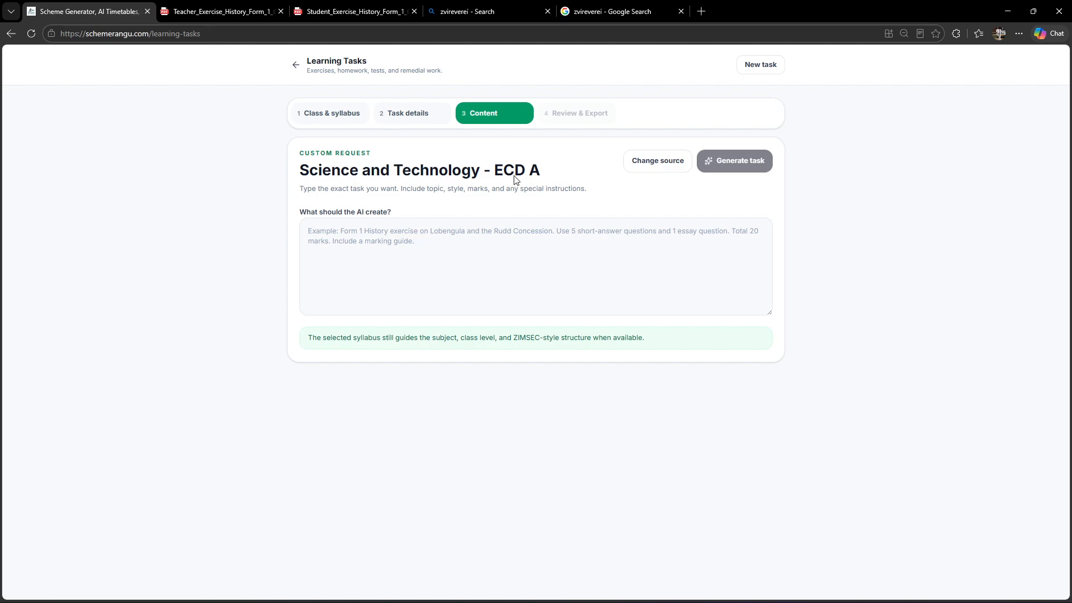
left_click(416, 114)
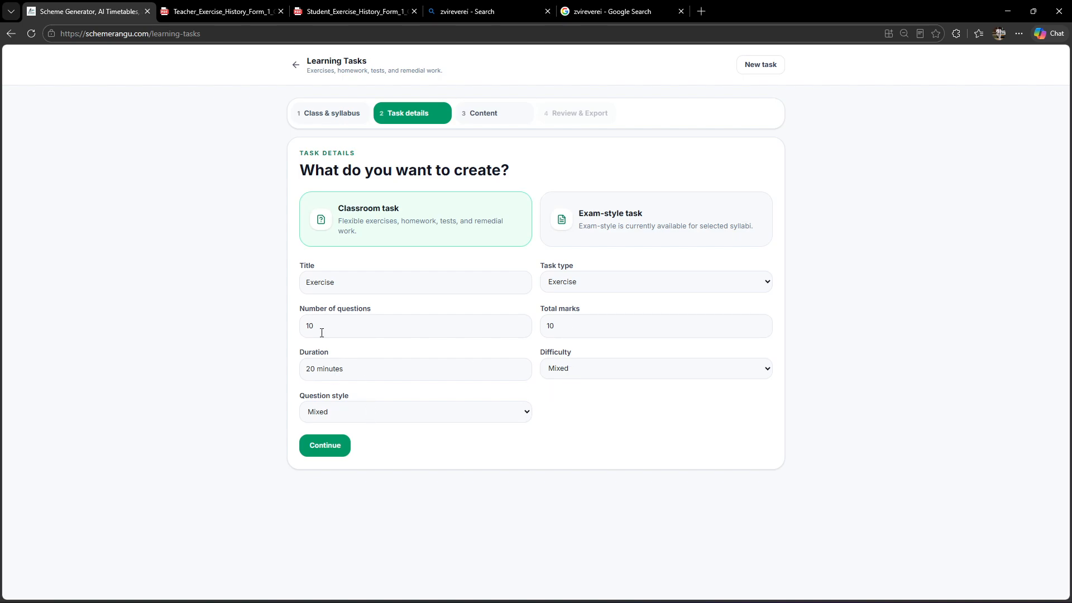
left_click_drag(322, 333, 298, 326)
left_click(478, 113)
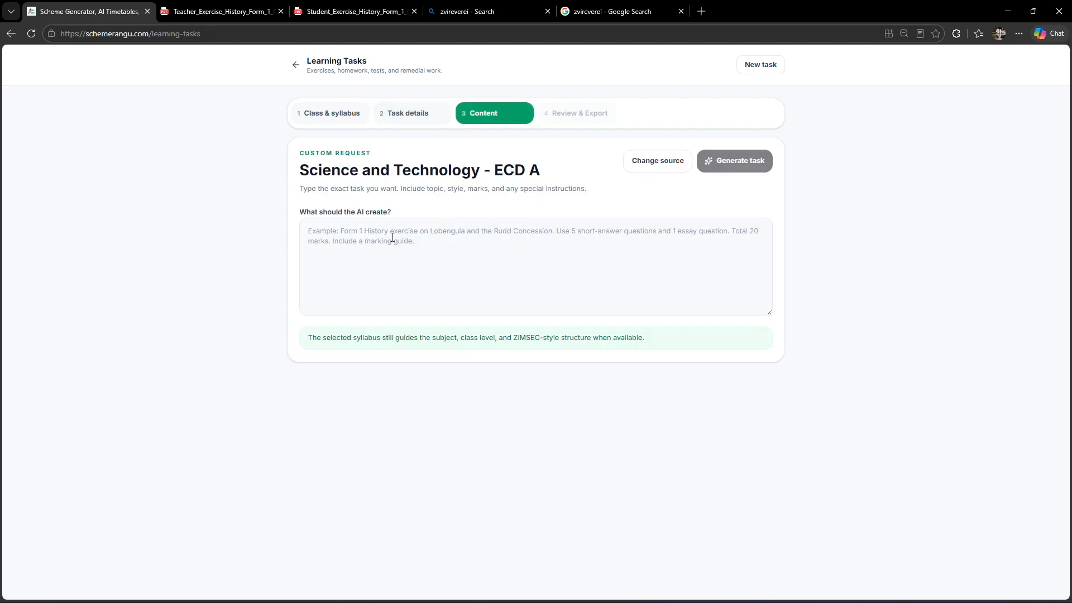
left_click(406, 114)
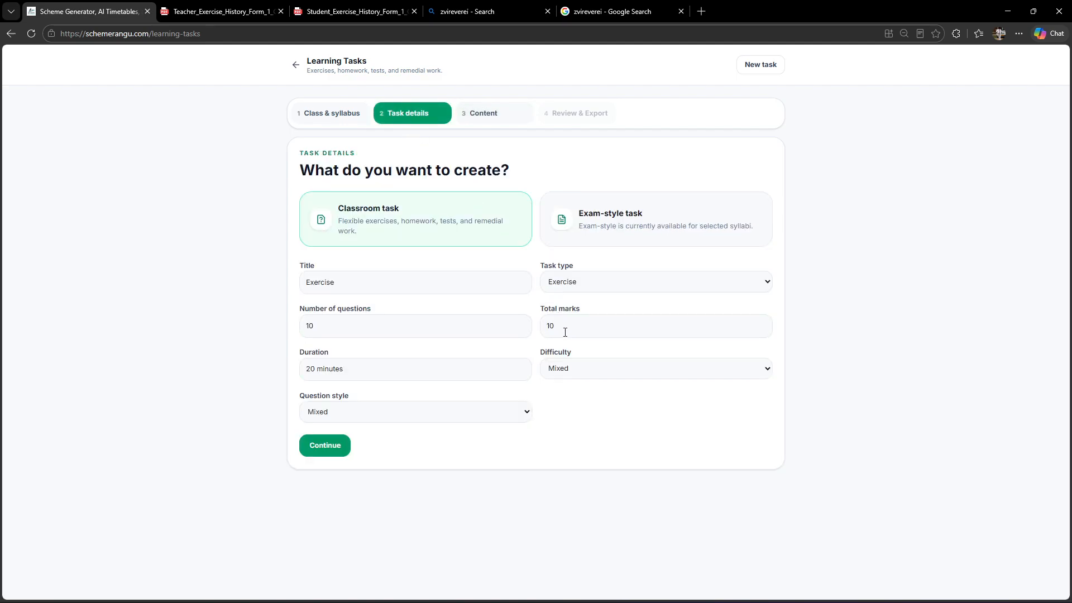
left_click(485, 111)
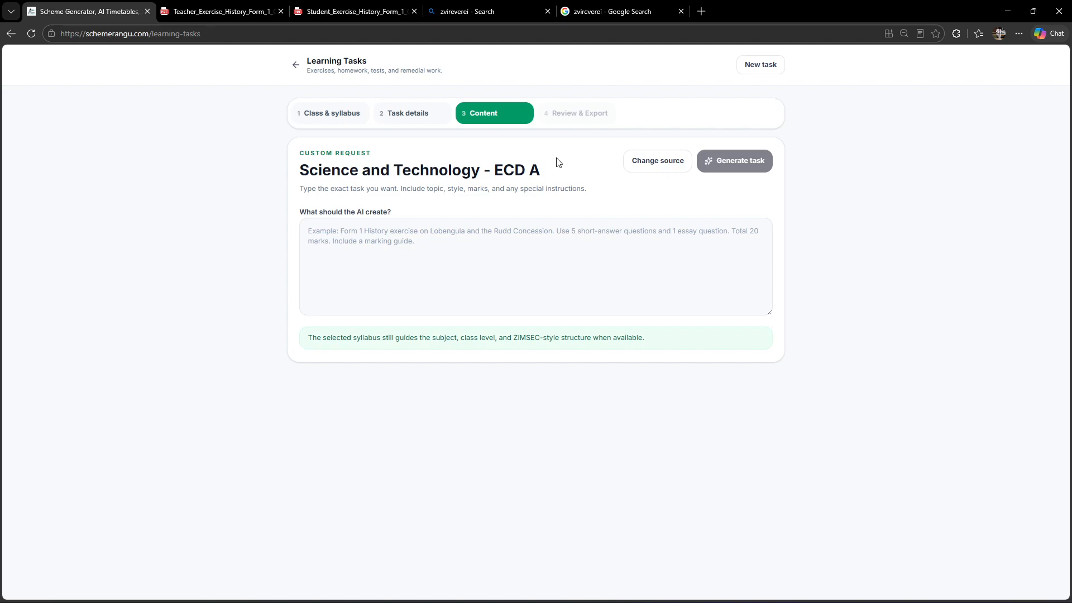
Set the class level to Form 4 with the History - Form 4 syllabus, use the syllabus as task source, and continue.
left_click(351, 119)
left_click(403, 222)
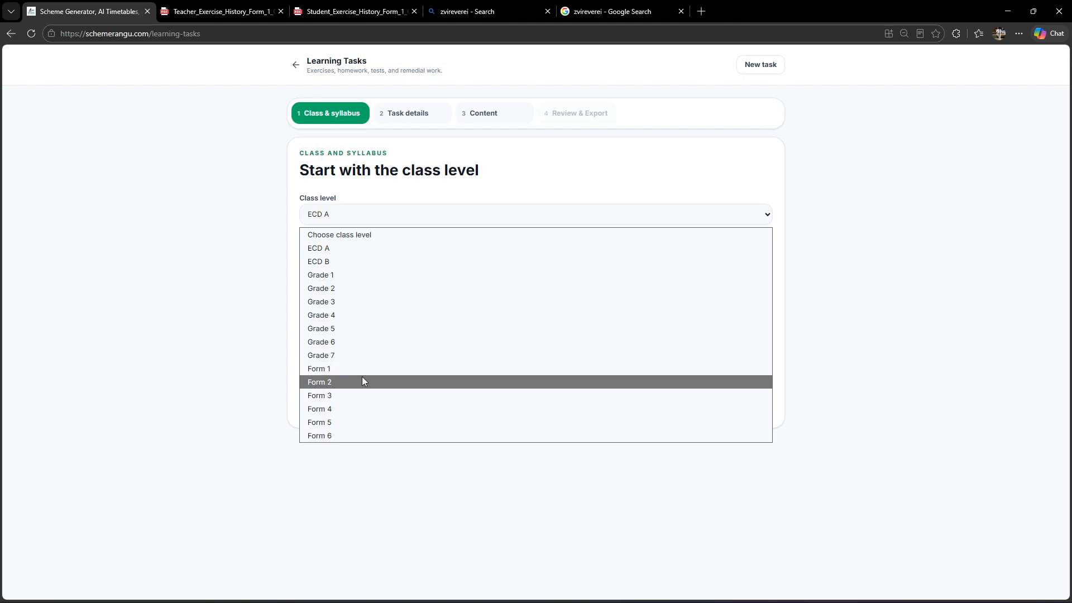
left_click(316, 409)
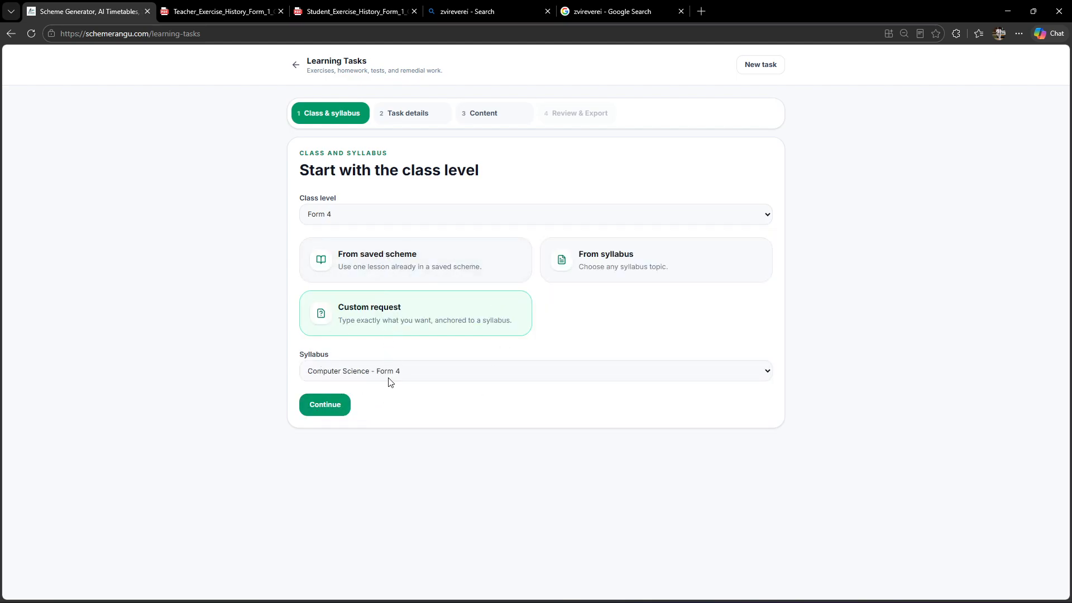
left_click(355, 374)
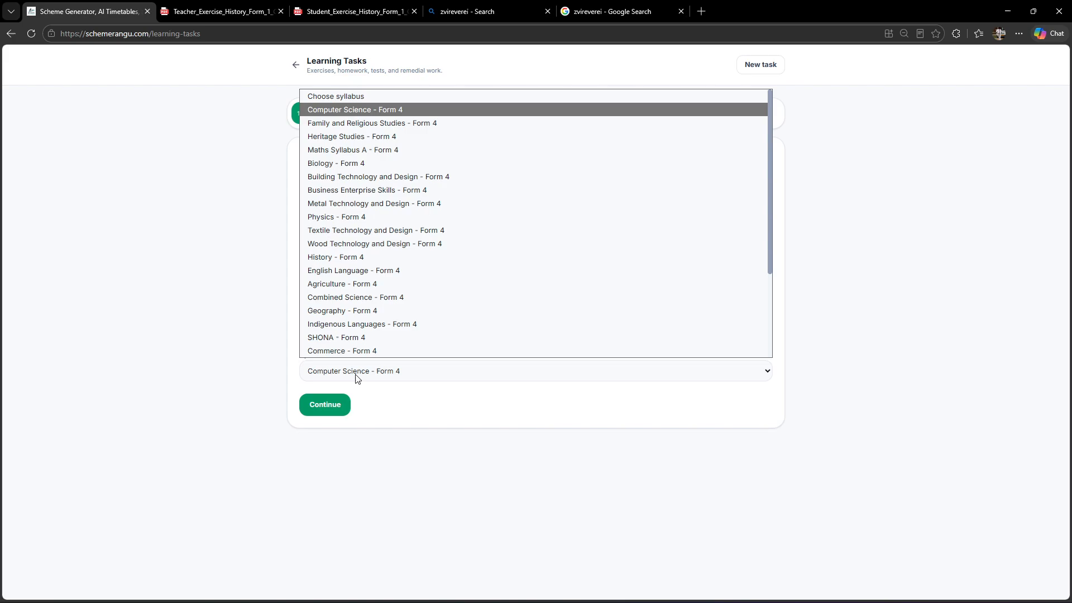
left_click(348, 257)
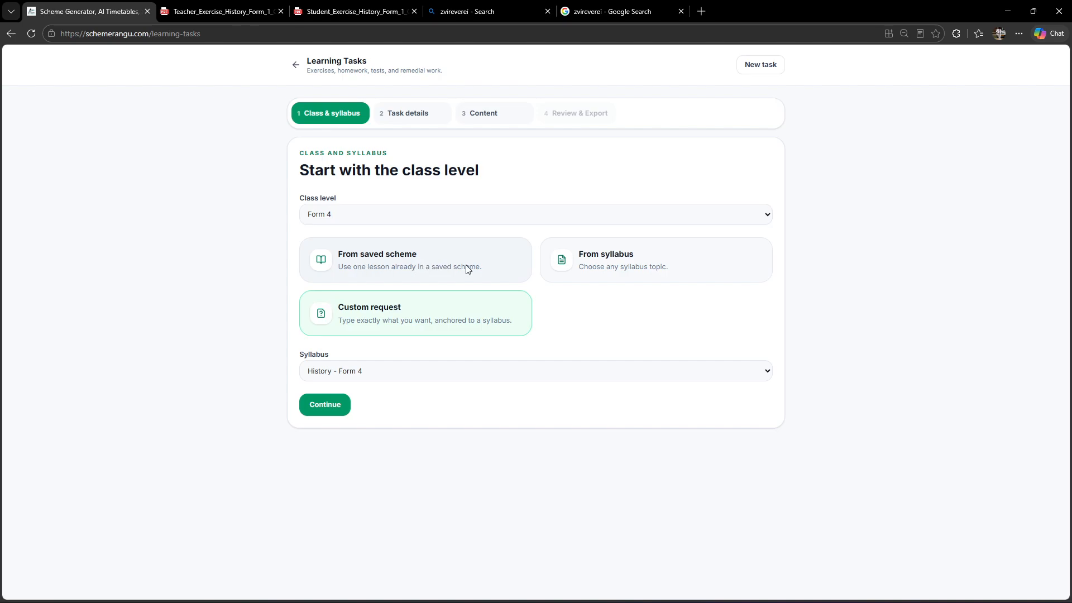
left_click(614, 270)
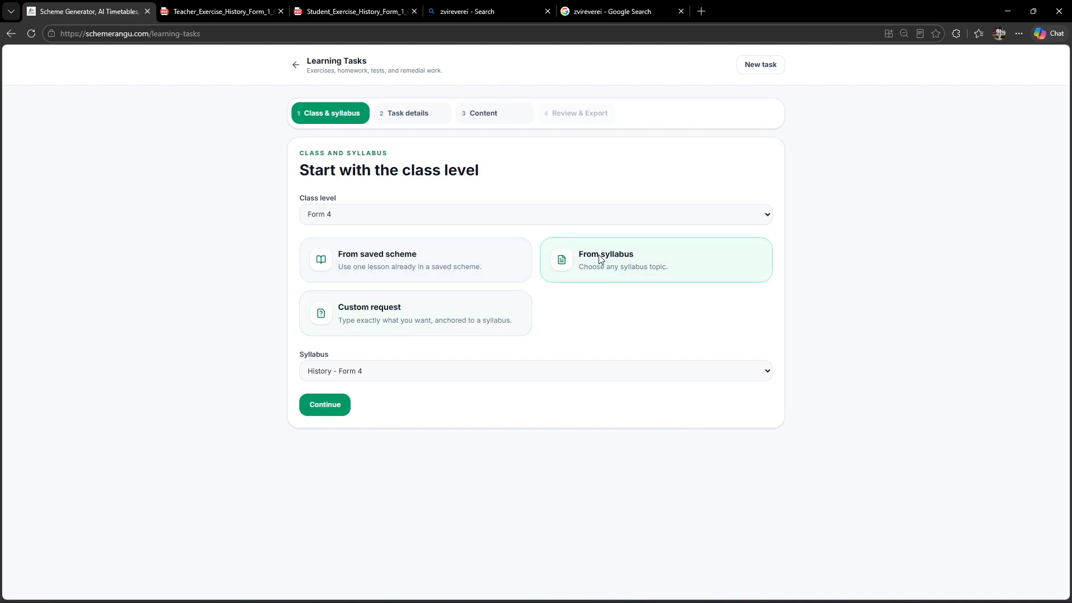
left_click(321, 406)
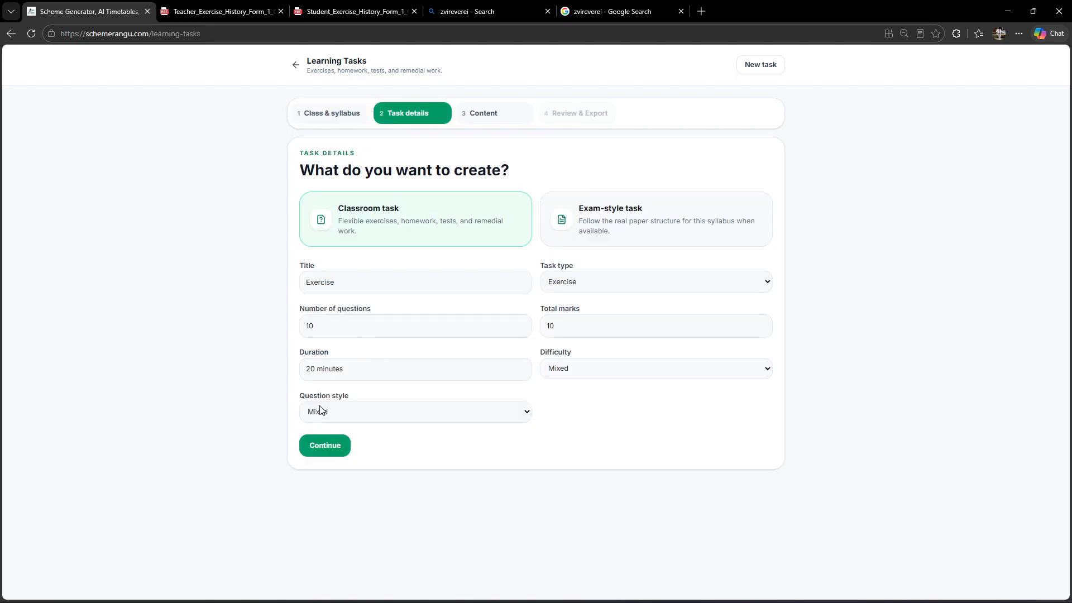
Choose an exam-style task, keeping the Paper 1 source-based exam structure with 1 full question.
left_click(654, 223)
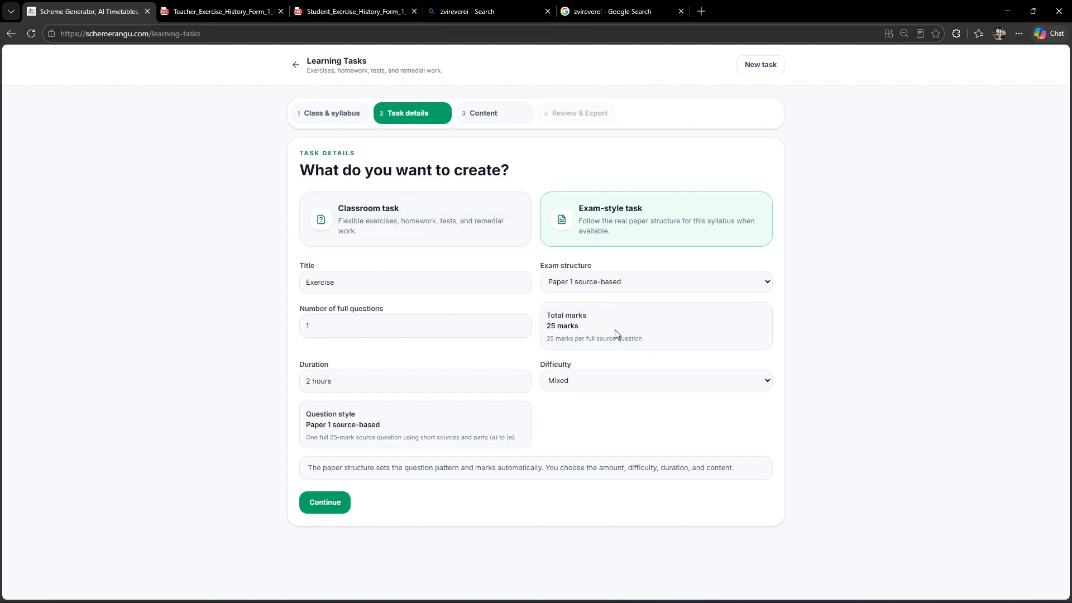
left_click(598, 288)
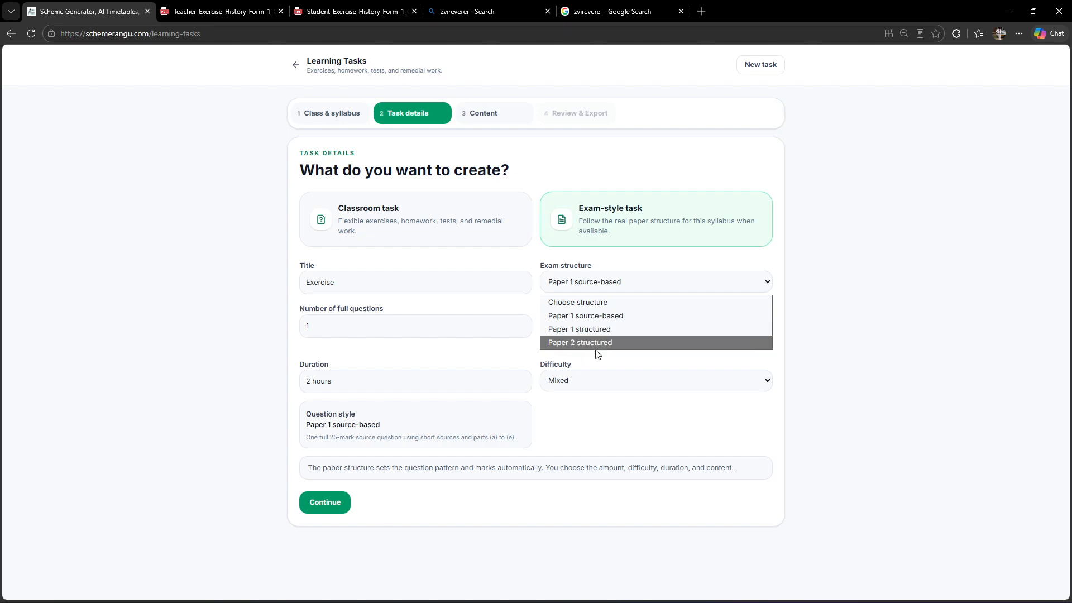
left_click(611, 370)
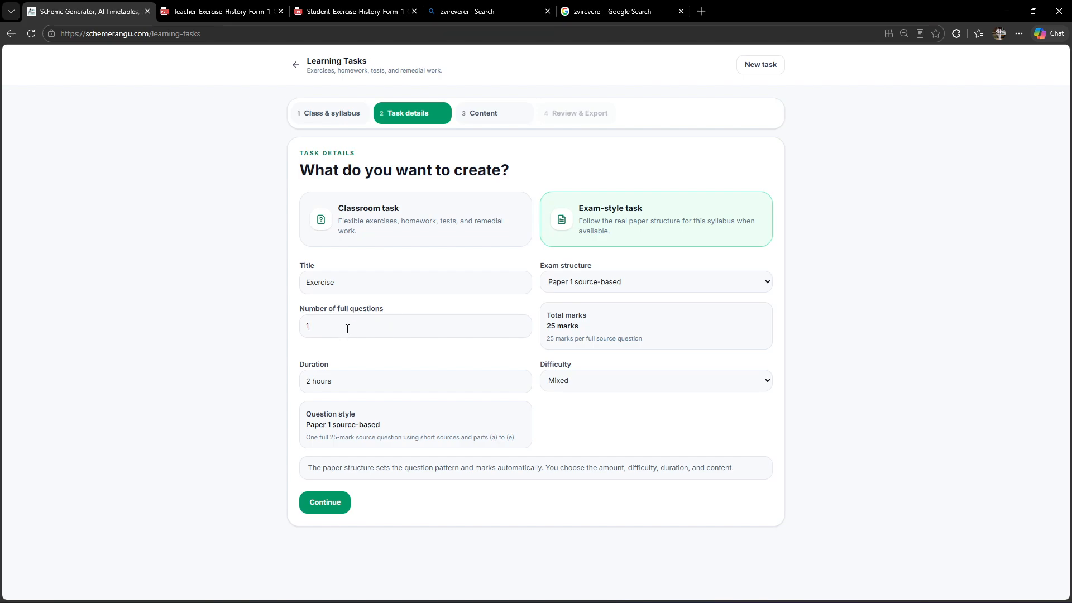
double_click(323, 329)
left_click_drag(546, 325, 597, 337)
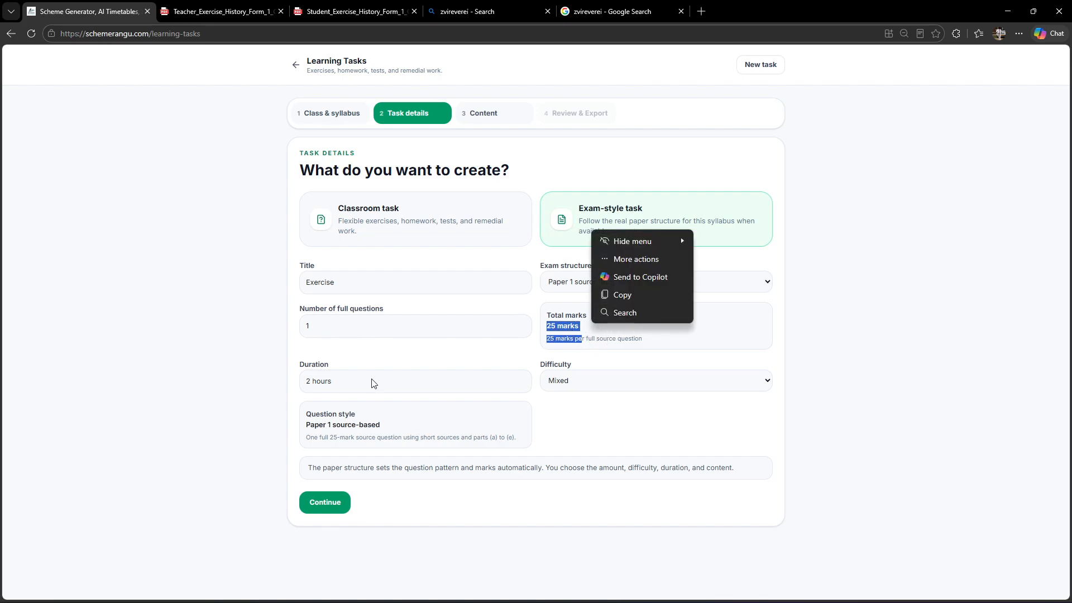
Set the duration to 1 hour, keep the difficulty at Mixed, and continue to the content selection.
left_click(330, 383)
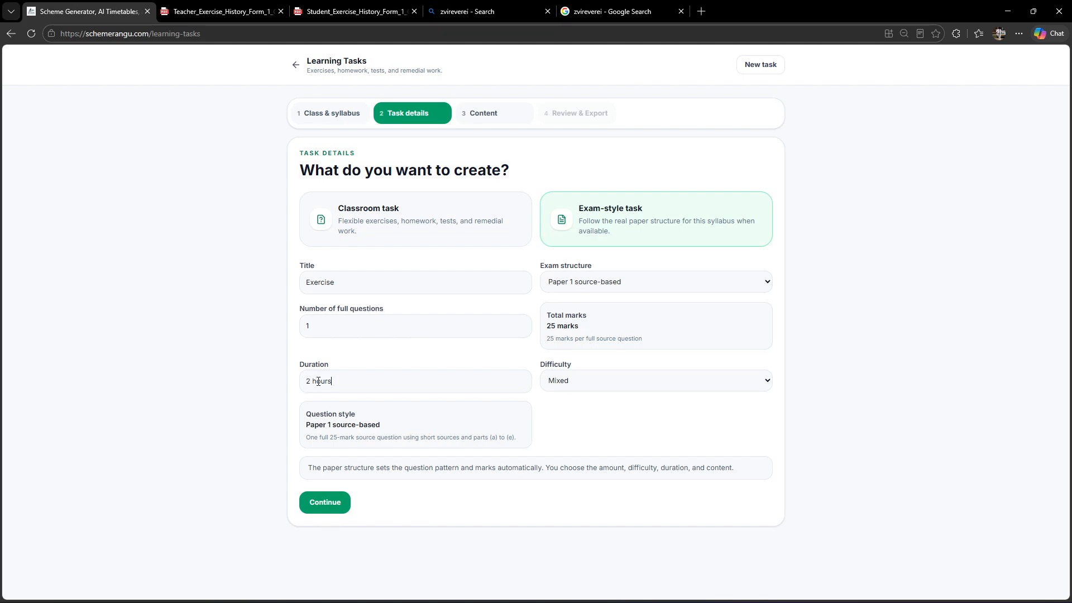
left_click_drag(310, 381, 302, 376)
type("1")
left_click(594, 382)
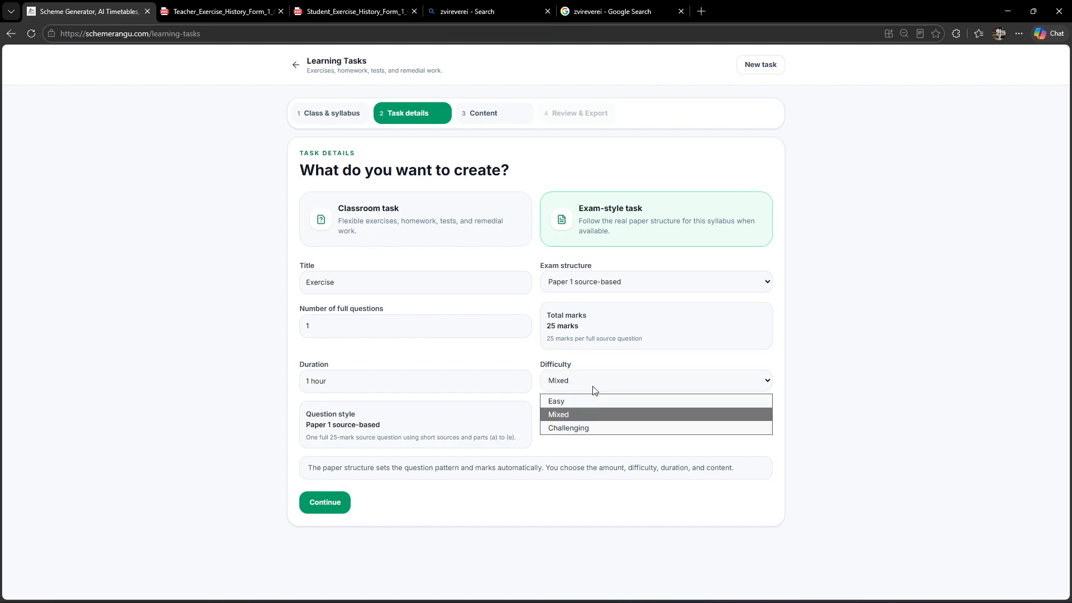
left_click(575, 413)
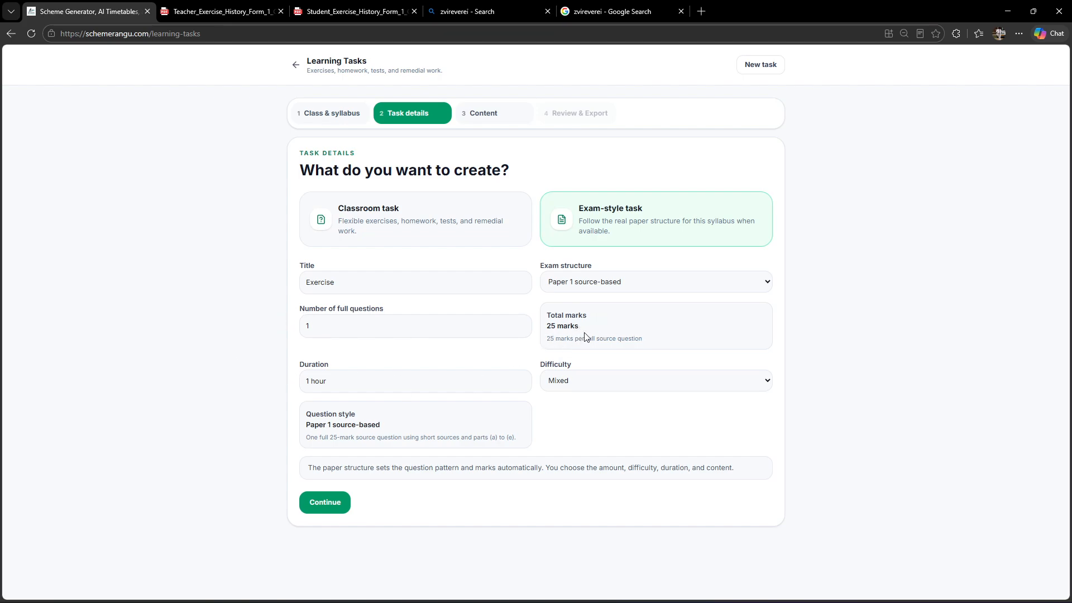
left_click(332, 502)
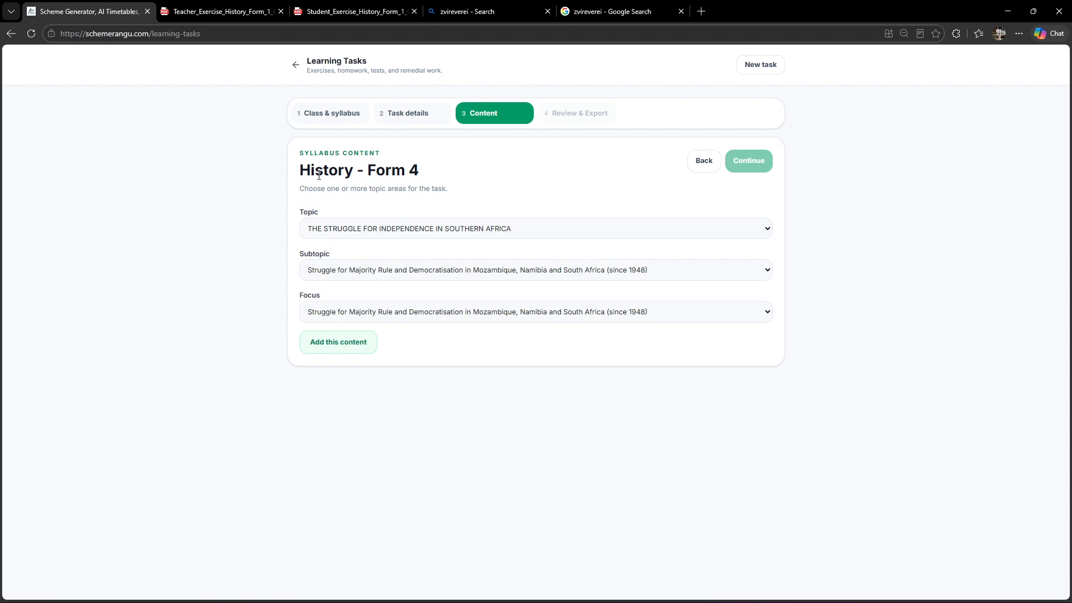
Set the topic to The Constitution of Zimbabwe, Democracy and Human Rights and the subtopic to Constitution of Zimbabwe.
left_click(330, 233)
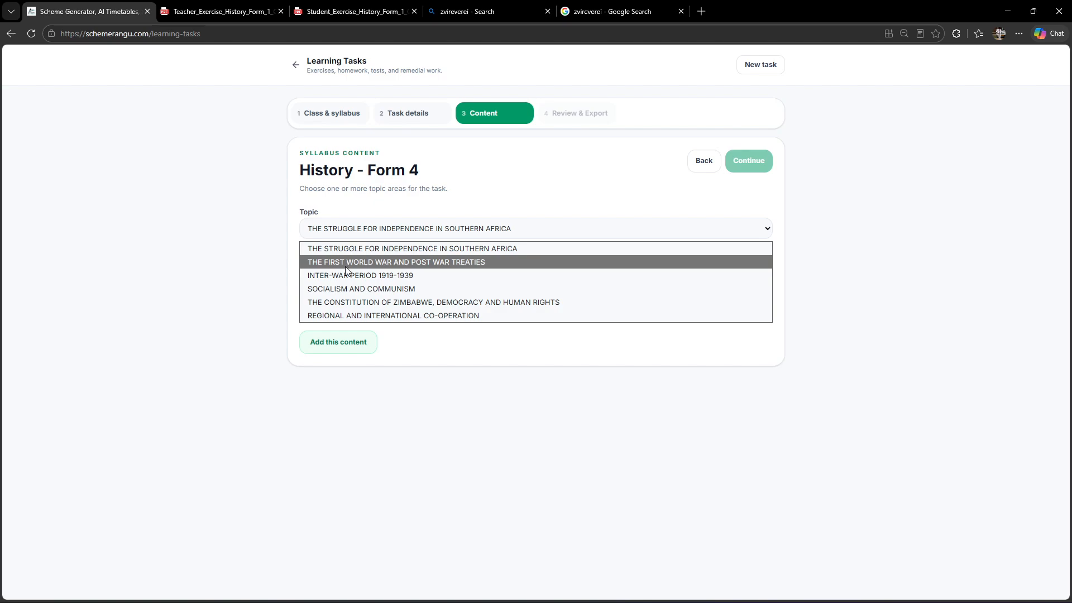
left_click(368, 302)
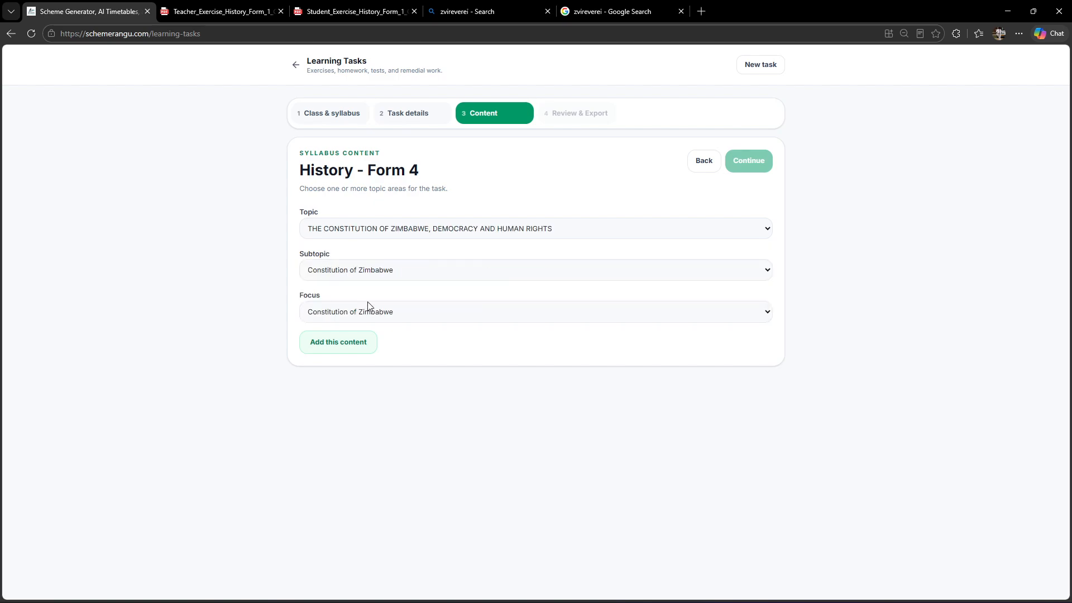
left_click(352, 273)
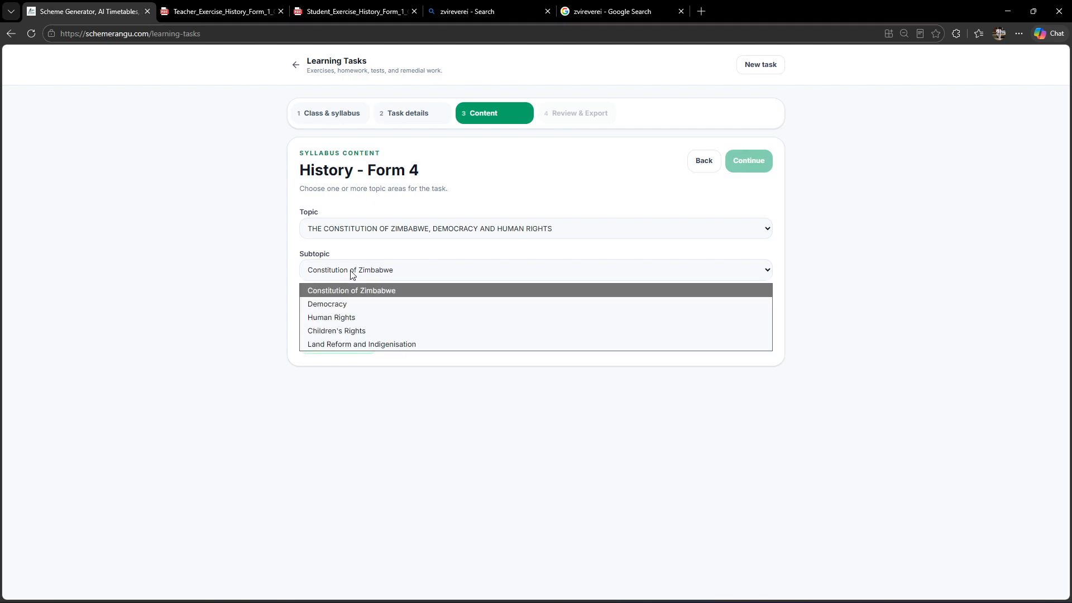
left_click(357, 292)
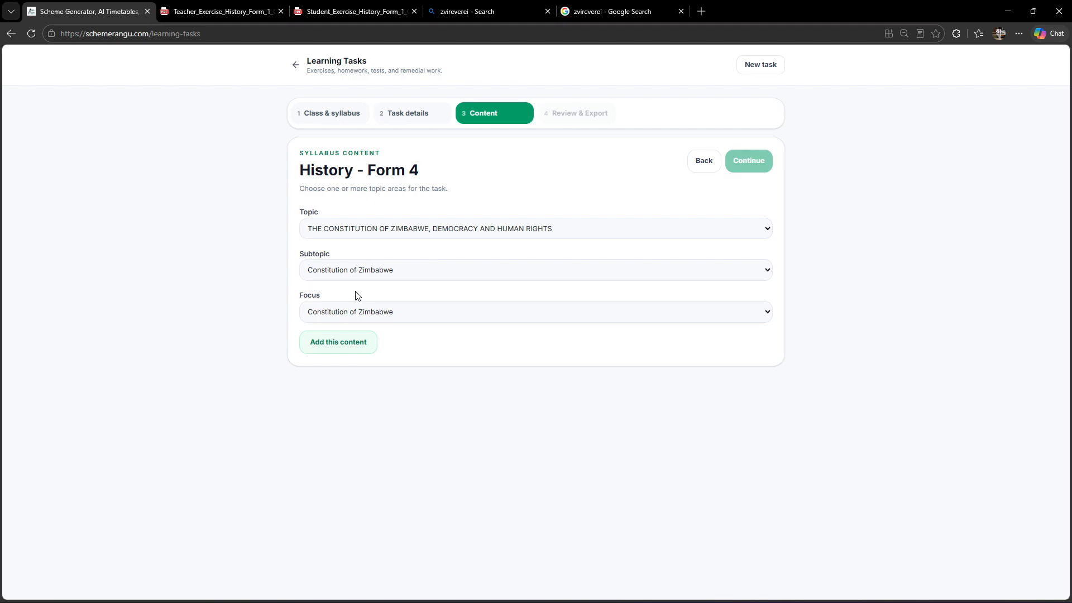
left_click(352, 274)
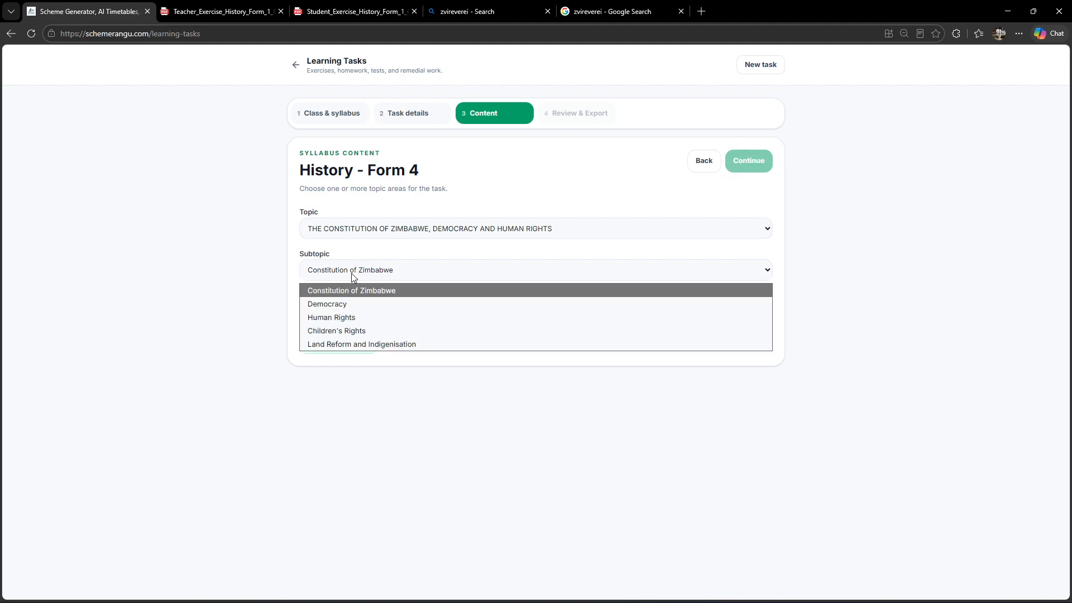
left_click(360, 294)
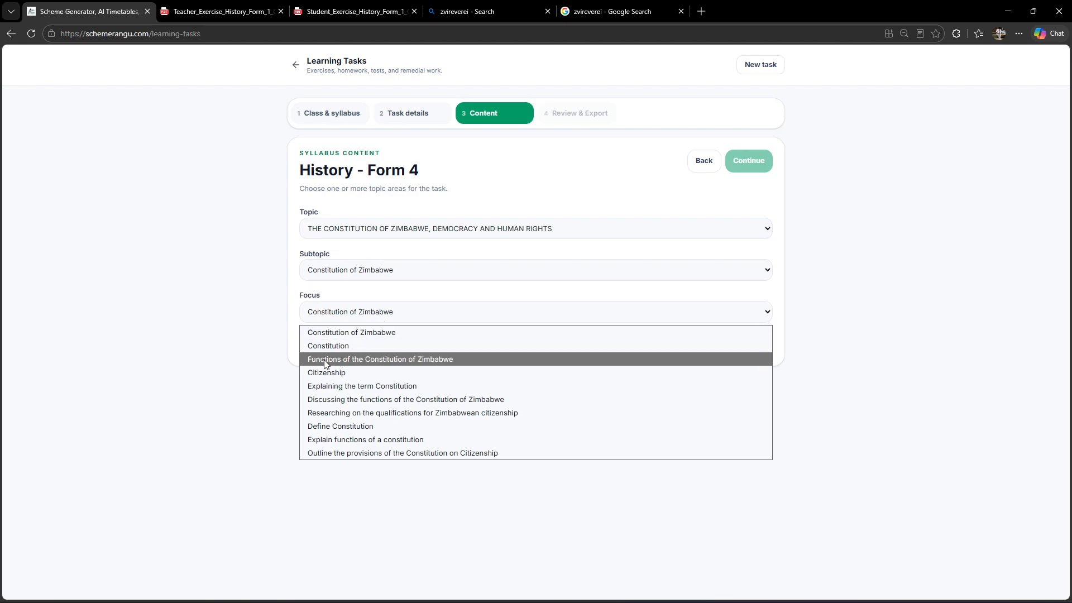
Add the focus Functions of the Constitution of Zimbabwe to the task content and continue to generate the task.
left_click(376, 362)
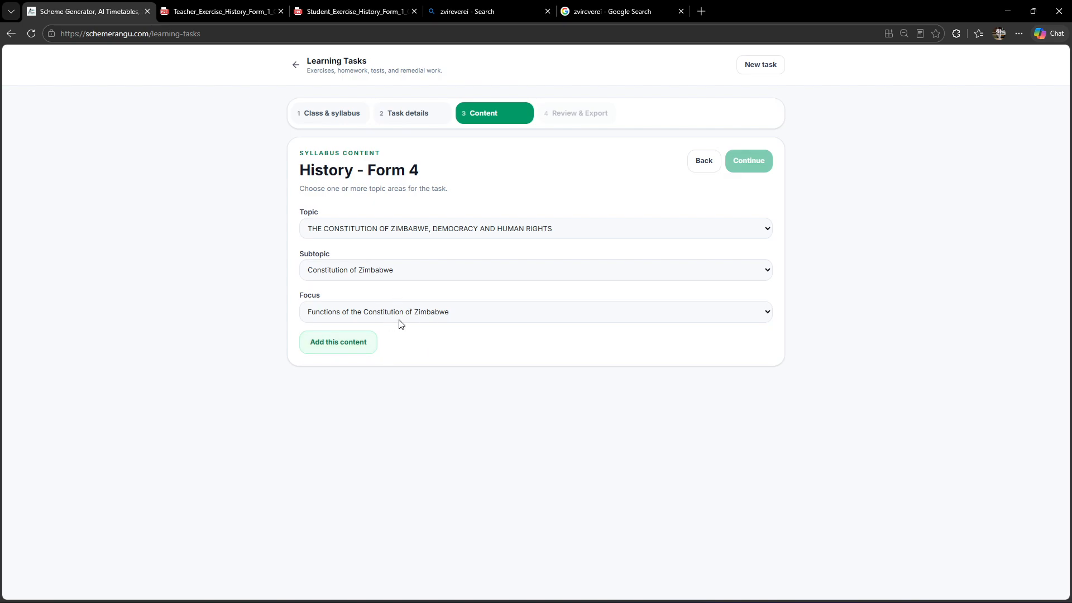
left_click(344, 341)
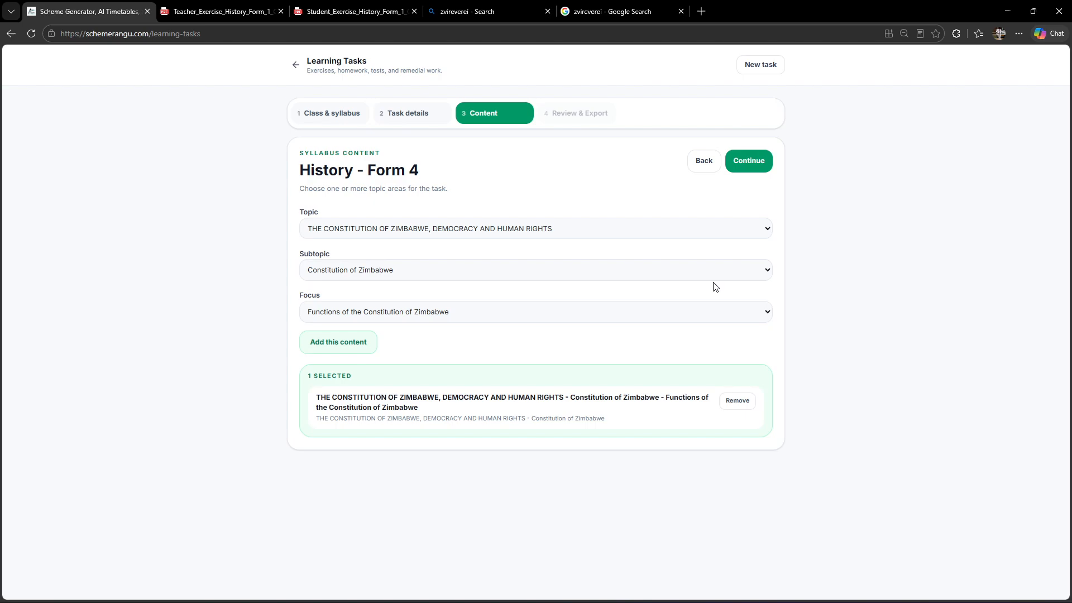
left_click(748, 162)
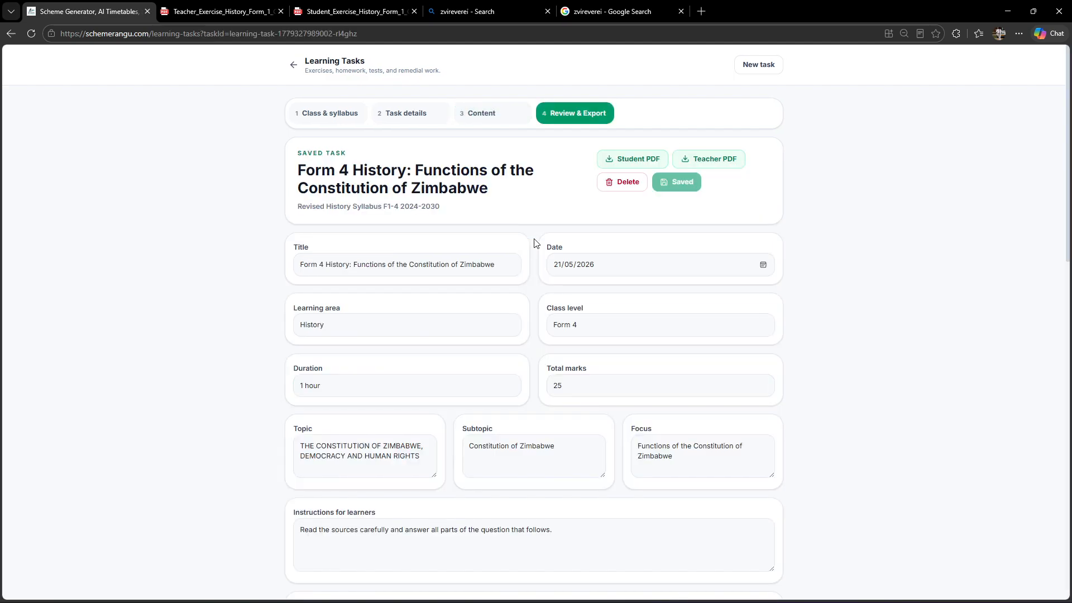
Review the generated task's details, Source A and Source B passages, and Question 1 parts in the student questions.
scroll(269, 385, "down", 3)
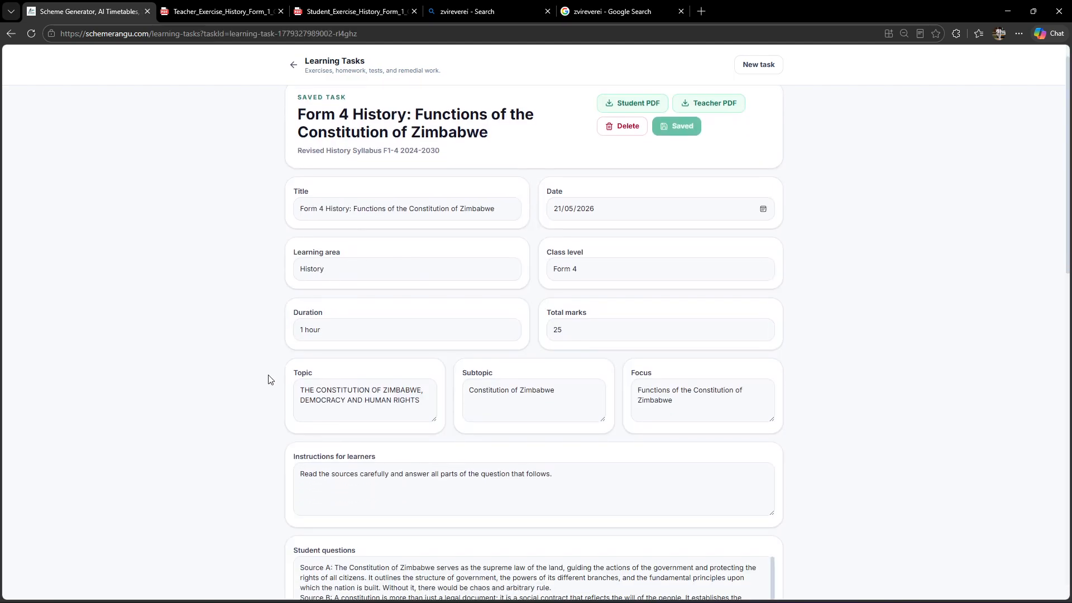
scroll(269, 379, "down", 4)
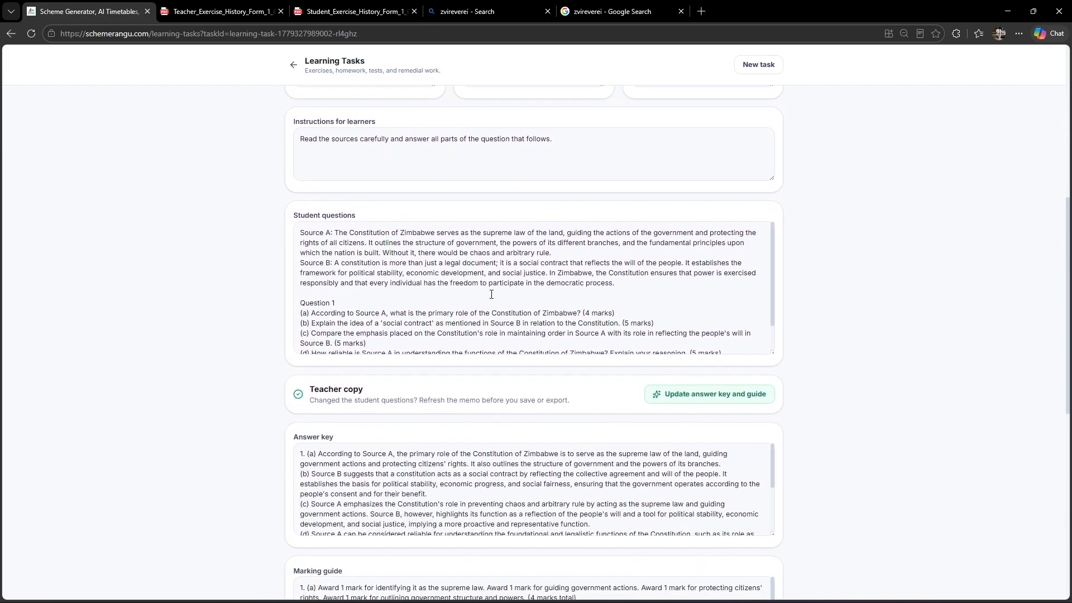
left_click_drag(617, 283, 289, 238)
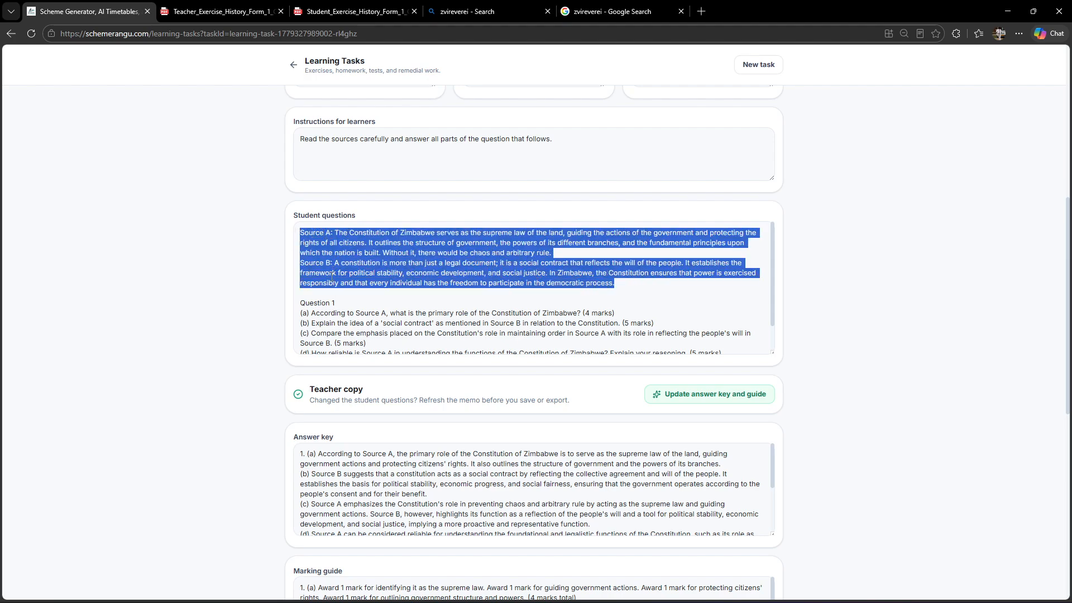
scroll(355, 318, "down", 3)
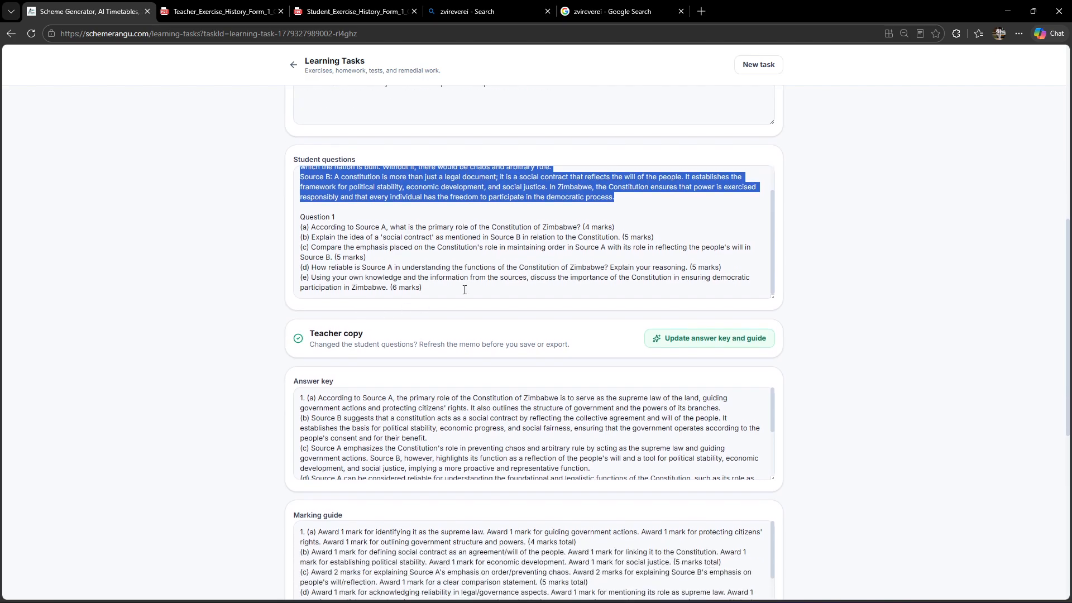
left_click(313, 228)
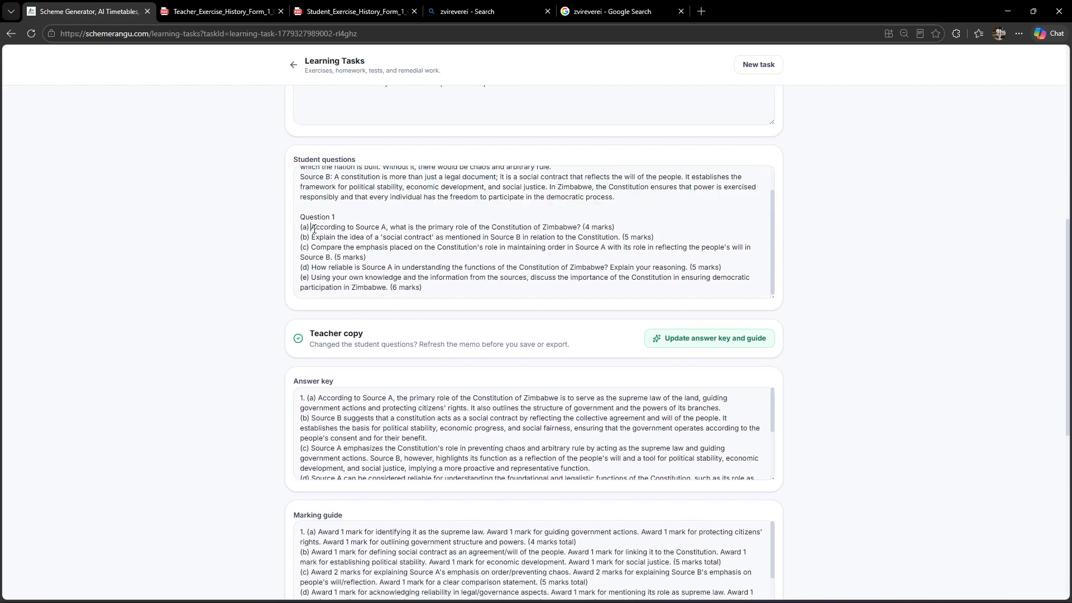
left_click_drag(348, 221, 313, 223)
scroll(377, 262, "down", 1)
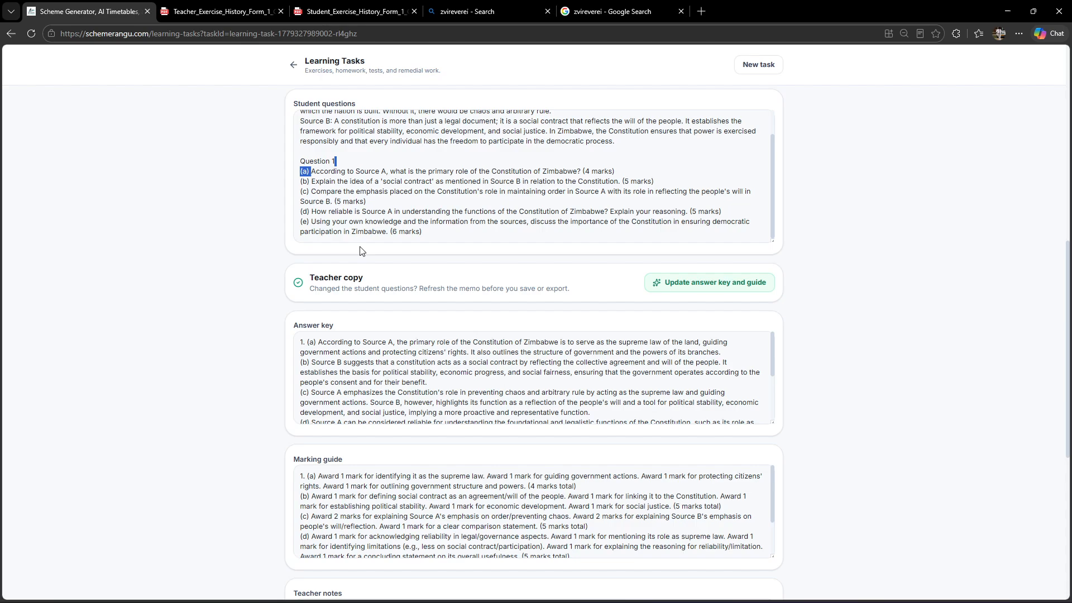
left_click(322, 215)
left_click_drag(310, 204, 322, 208)
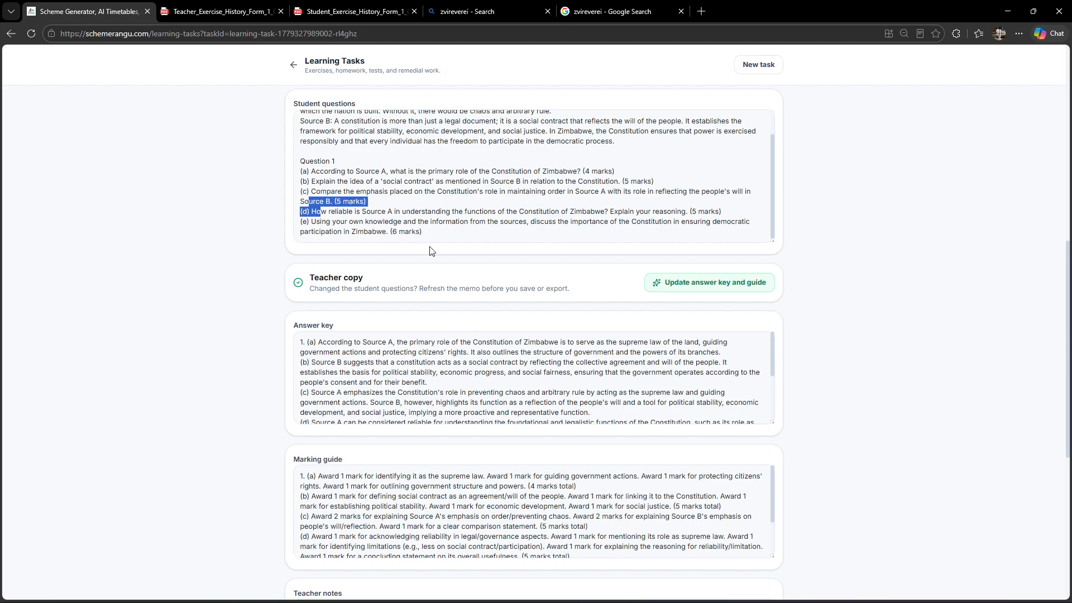
scroll(498, 207, "up", 1)
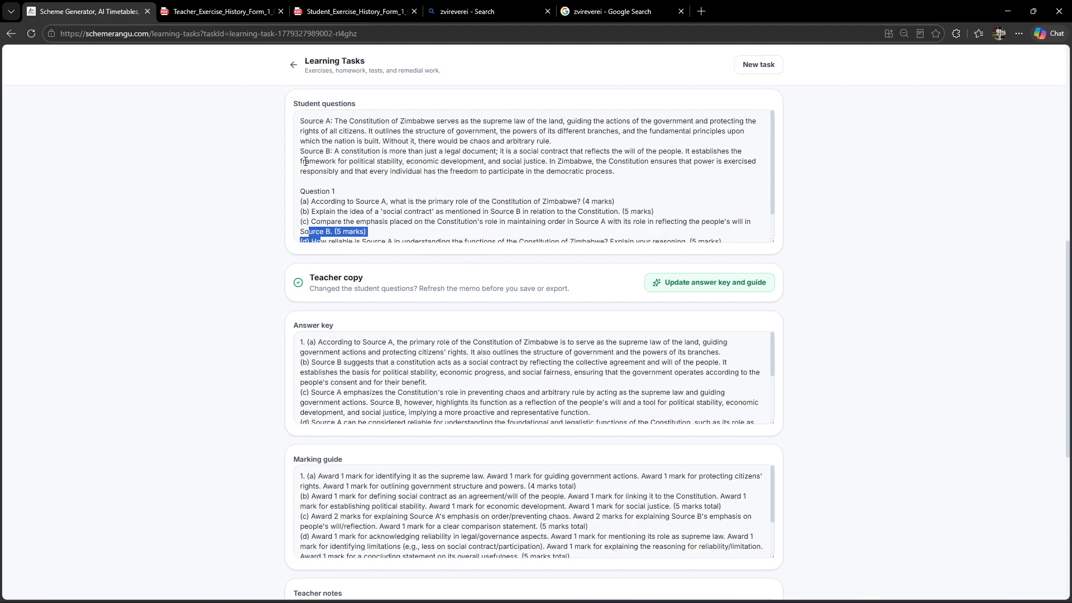
Review the task's answer key, marking guide and teacher notes in the teacher copy.
scroll(921, 265, "down", 1)
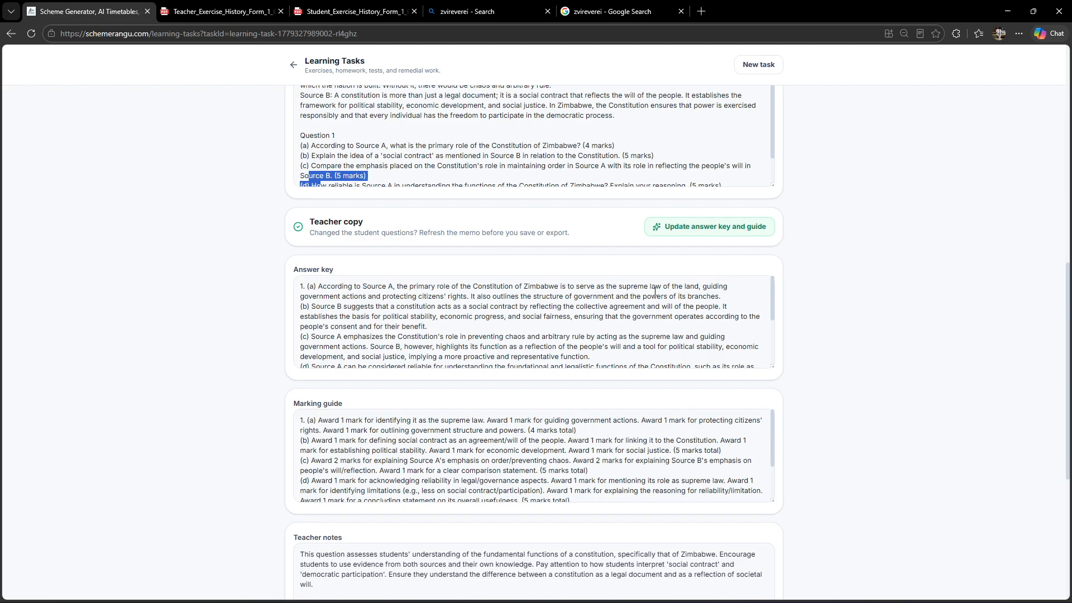
left_click_drag(295, 275, 326, 278)
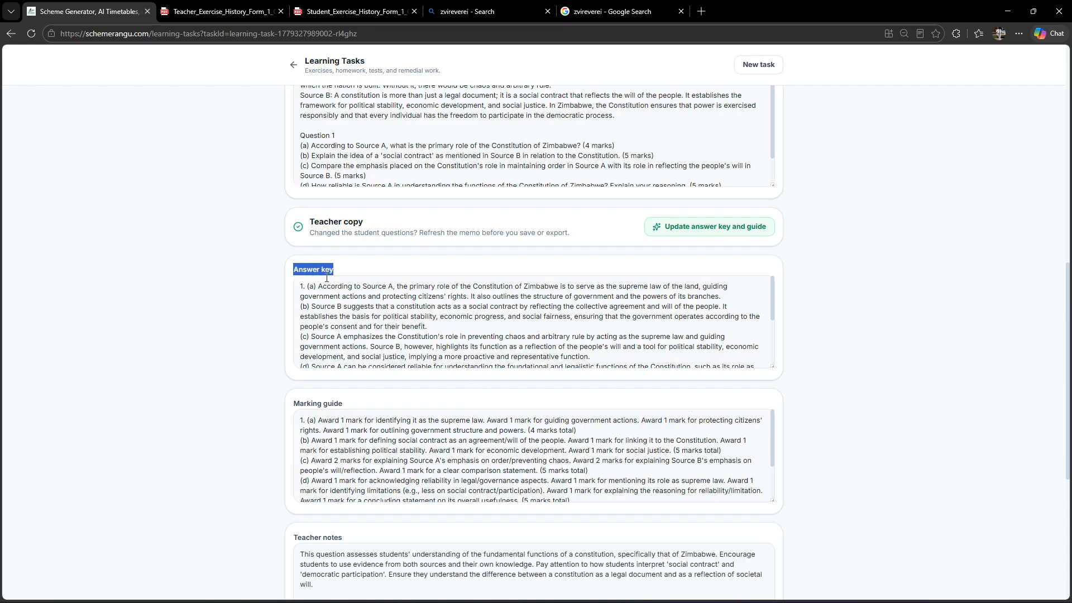
left_click_drag(295, 403, 355, 410)
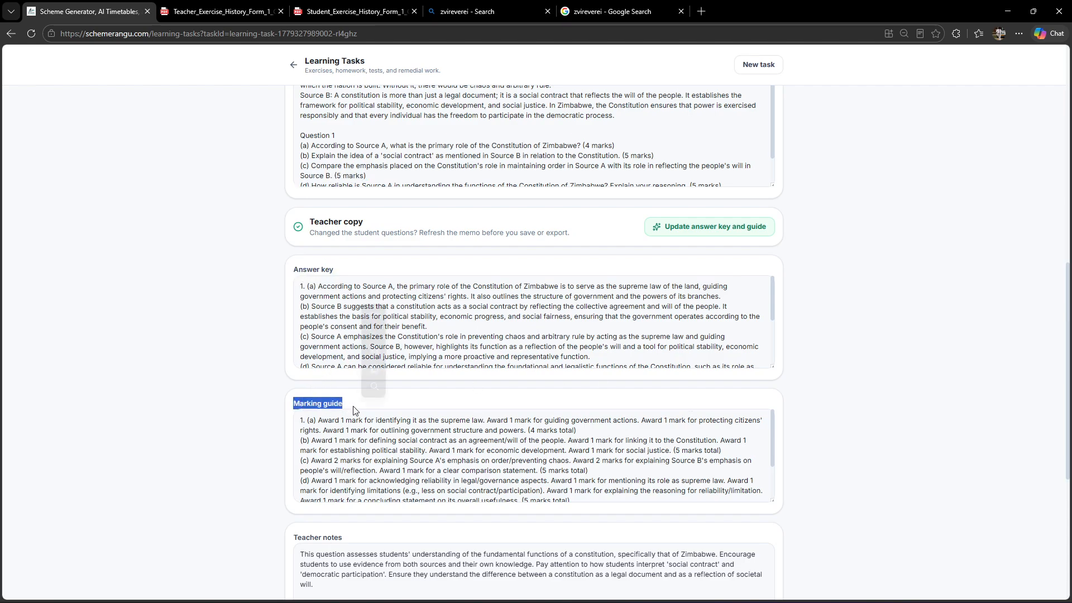
scroll(904, 405, "down", 5)
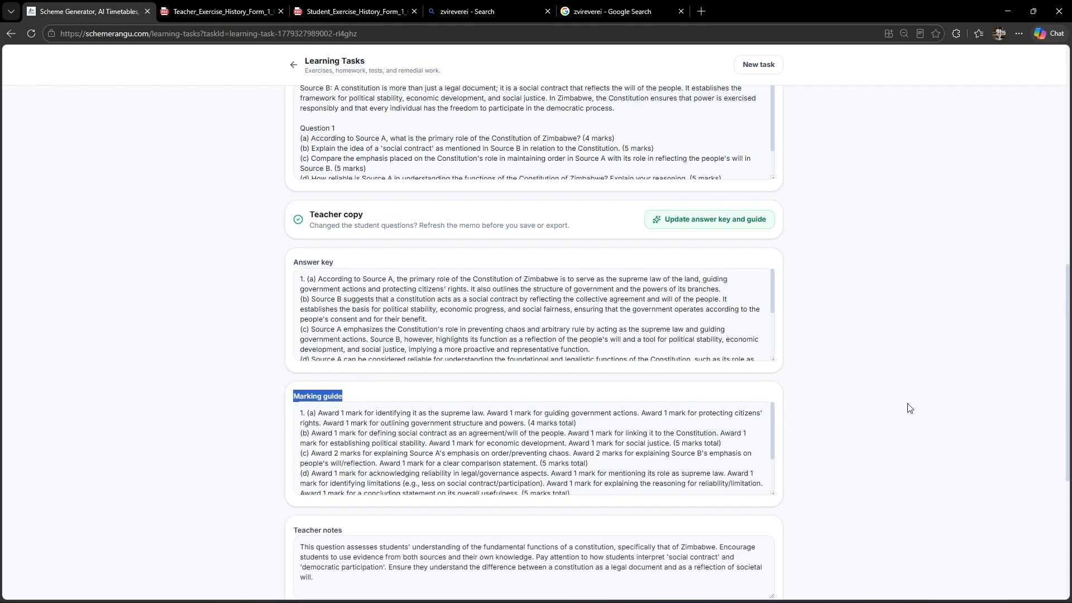
scroll(901, 398, "up", 1)
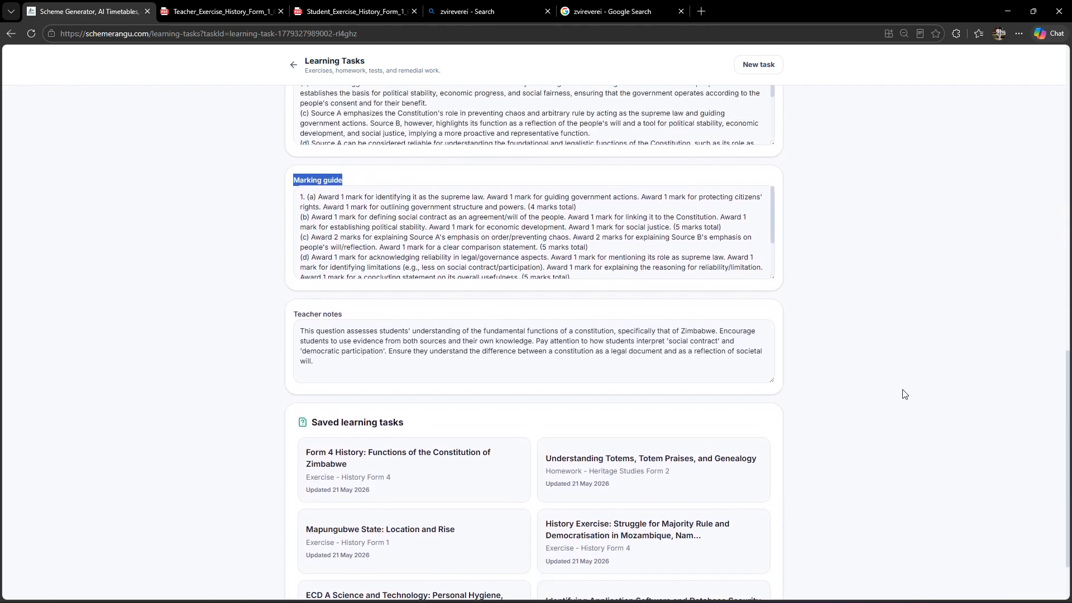
left_click_drag(1068, 460, 1040, 172)
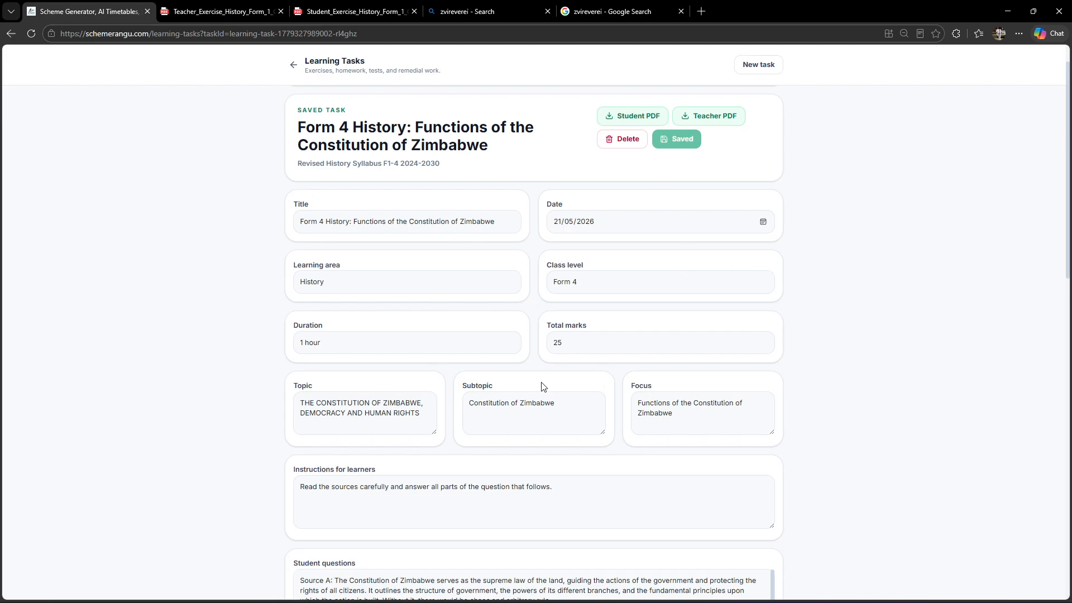
Export the student copy of the task as a PDF and open it to check the sources and questions.
scroll(726, 461, "down", 5)
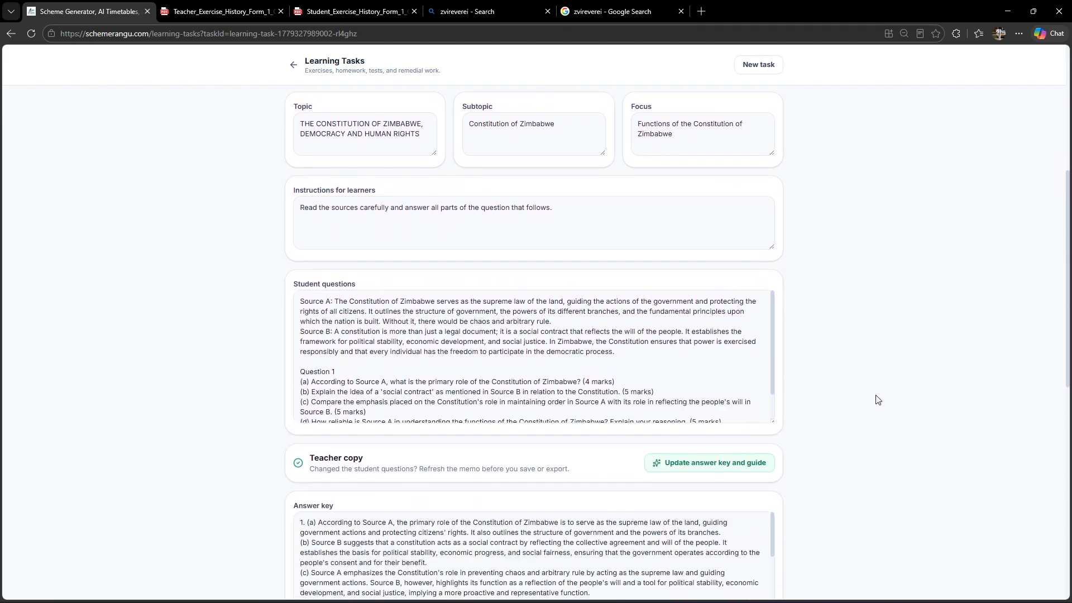
scroll(772, 336, "down", 2)
scroll(725, 346, "up", 2)
left_click_drag(1068, 325, 1059, 207)
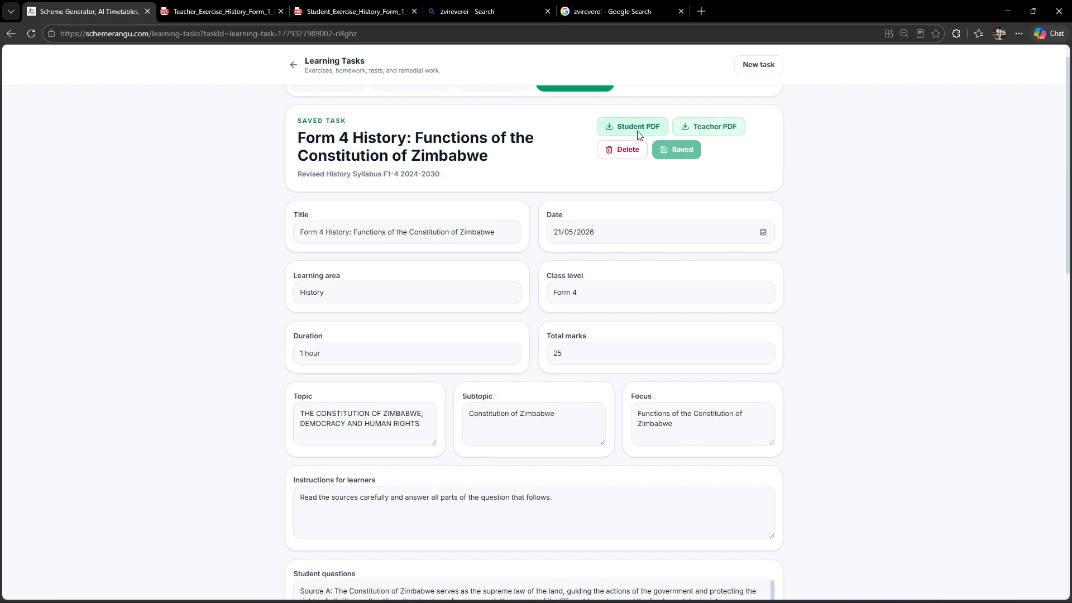
left_click(616, 132)
left_click(852, 98)
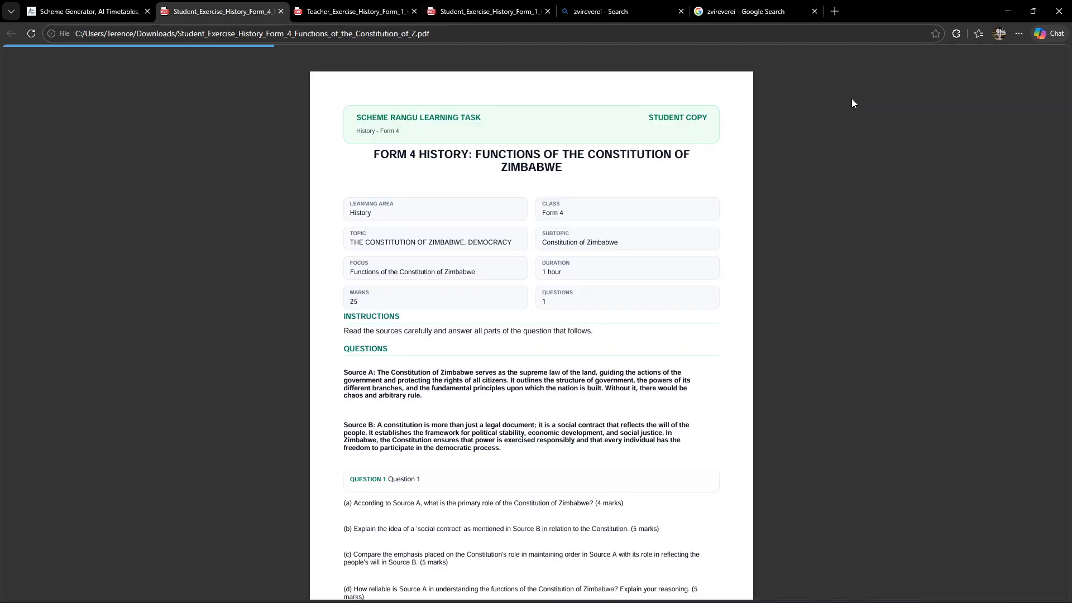
scroll(542, 367, "down", 2)
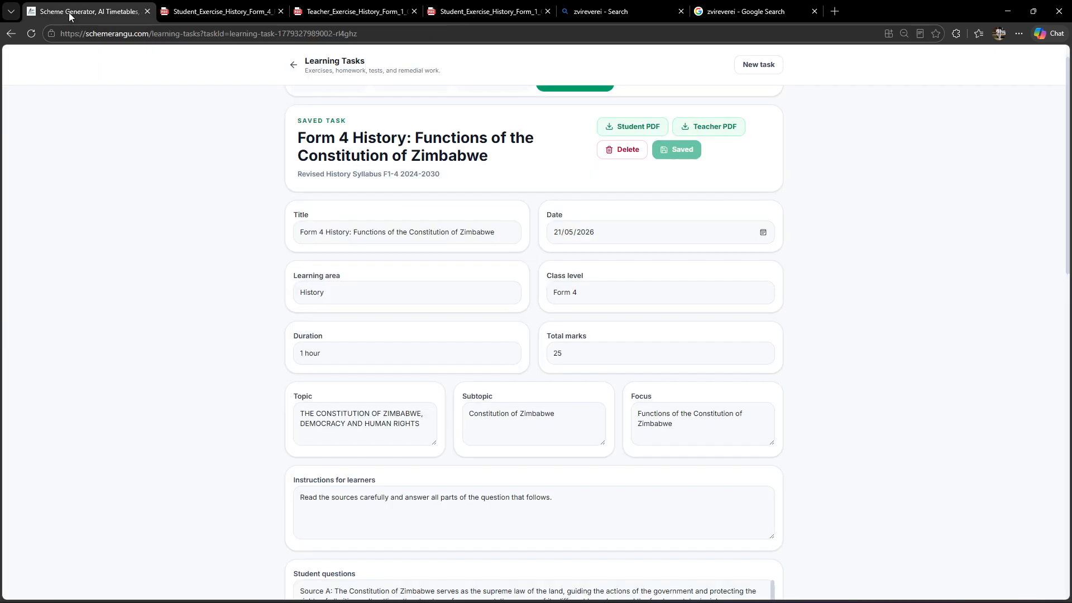
Export the teacher copy of the saved task as a PDF and read through its answer key, marking guide and teacher notes.
left_click(73, 12)
left_click(715, 126)
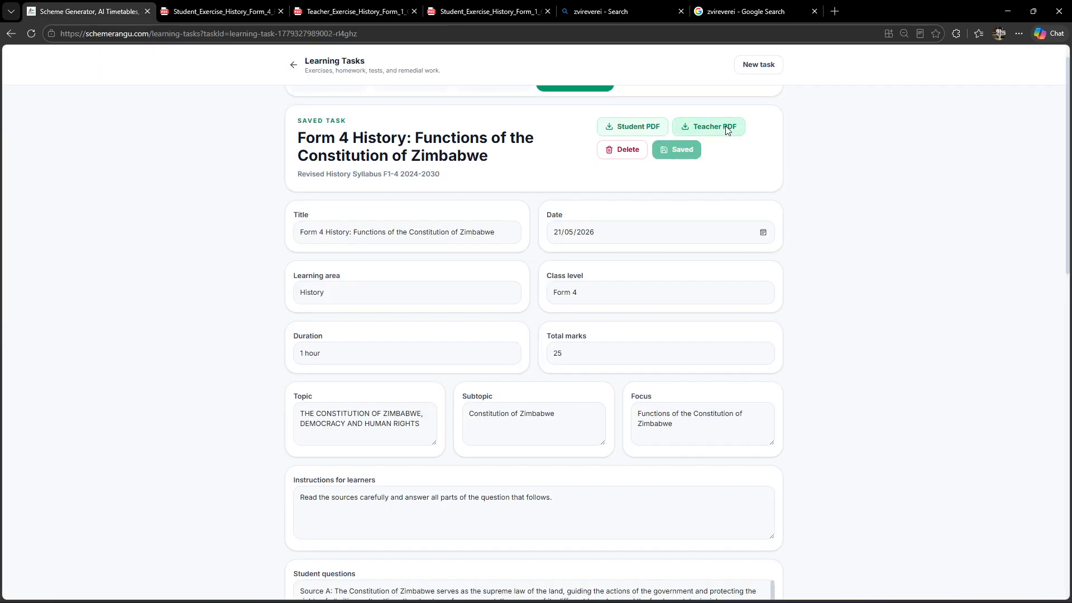
left_click(860, 96)
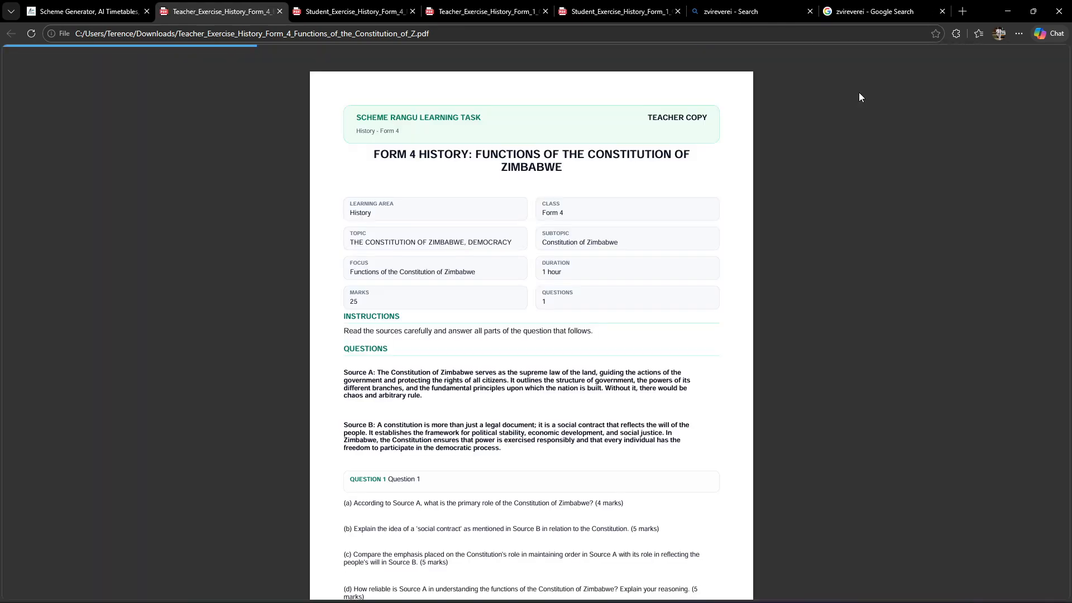
scroll(539, 324, "down", 4)
scroll(553, 339, "down", 8)
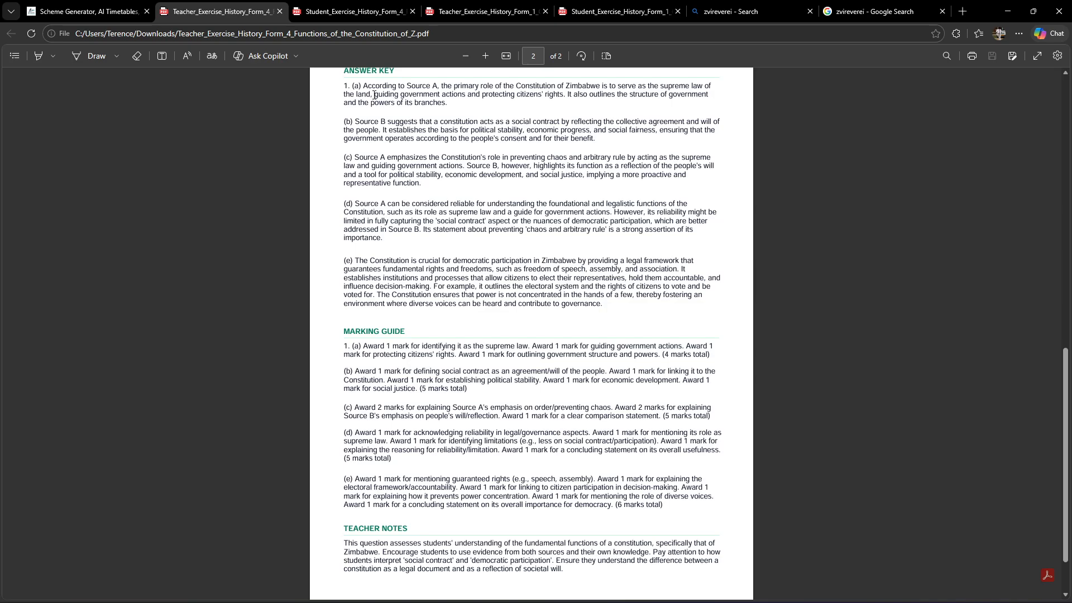
scroll(415, 350, "down", 2)
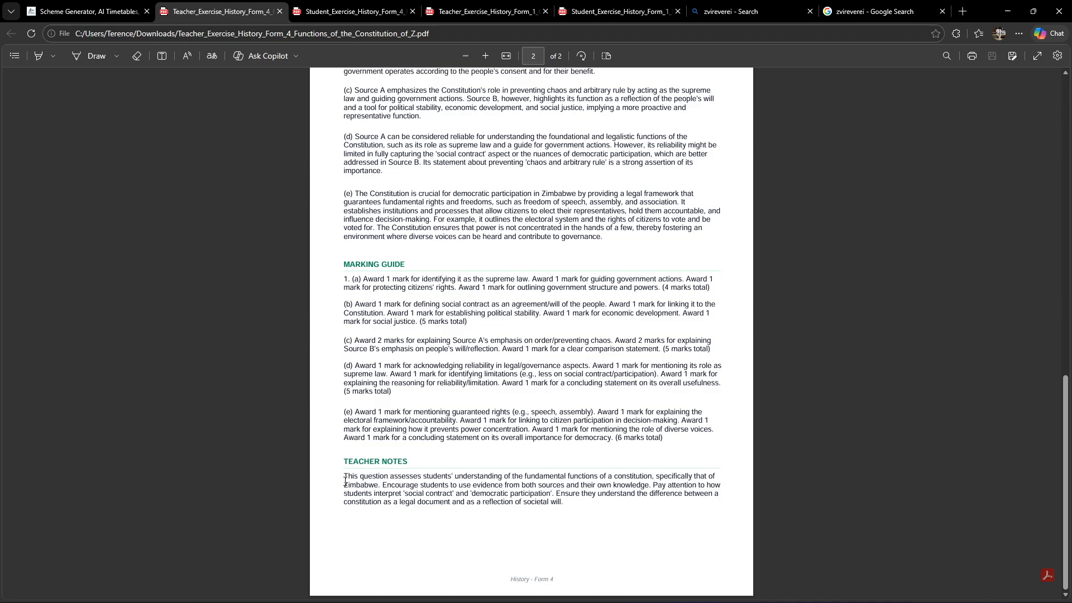
left_click(89, 11)
scroll(887, 250, "up", 1)
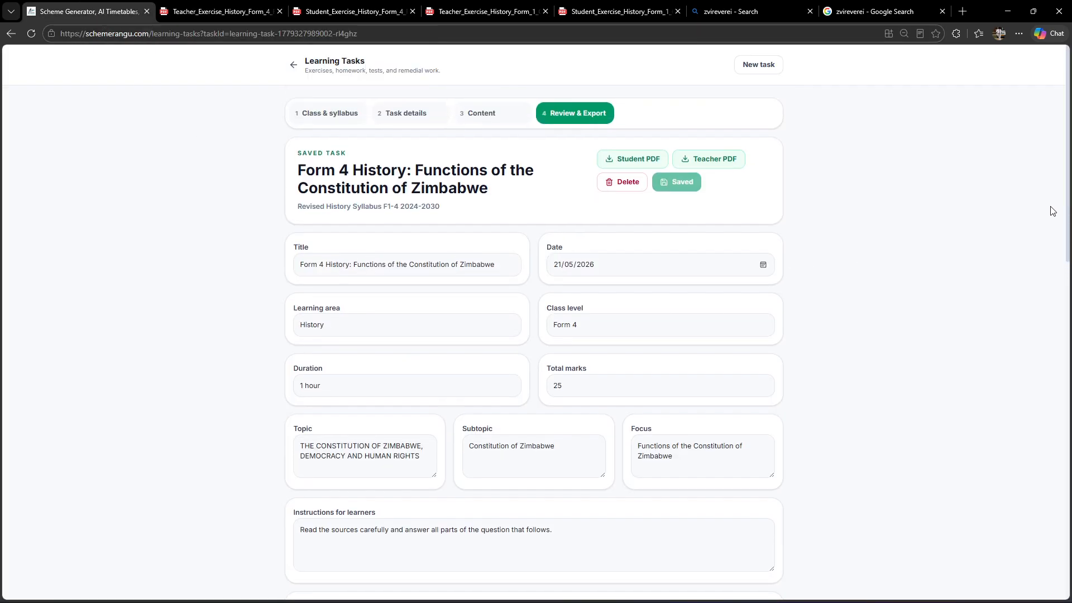